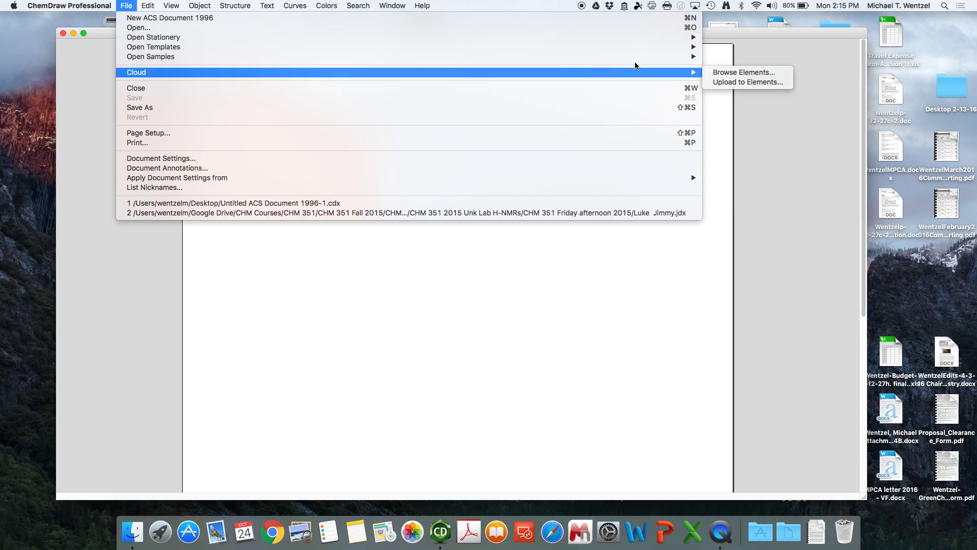
Create a document from the ACS Document 1996 stationery and close it again.
mouse_move(680, 39)
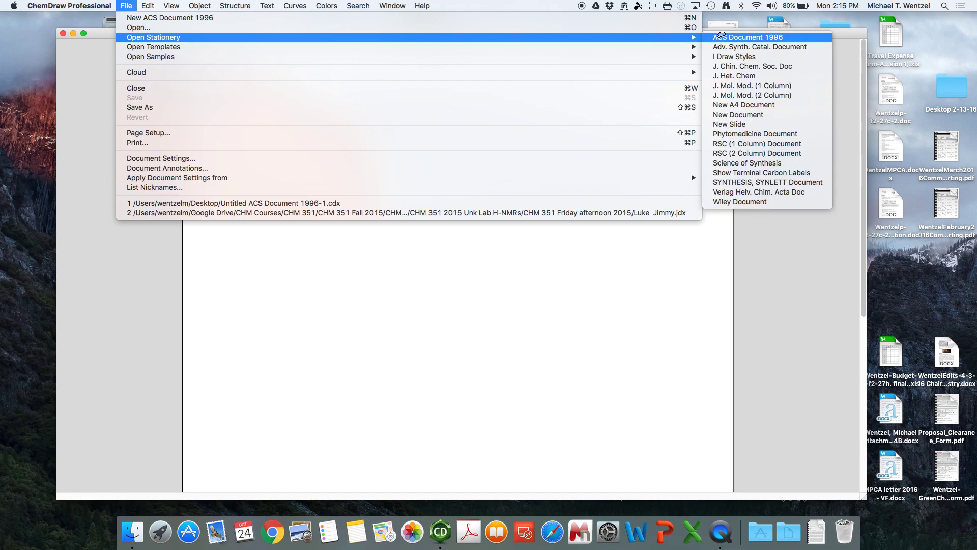
left_click(722, 37)
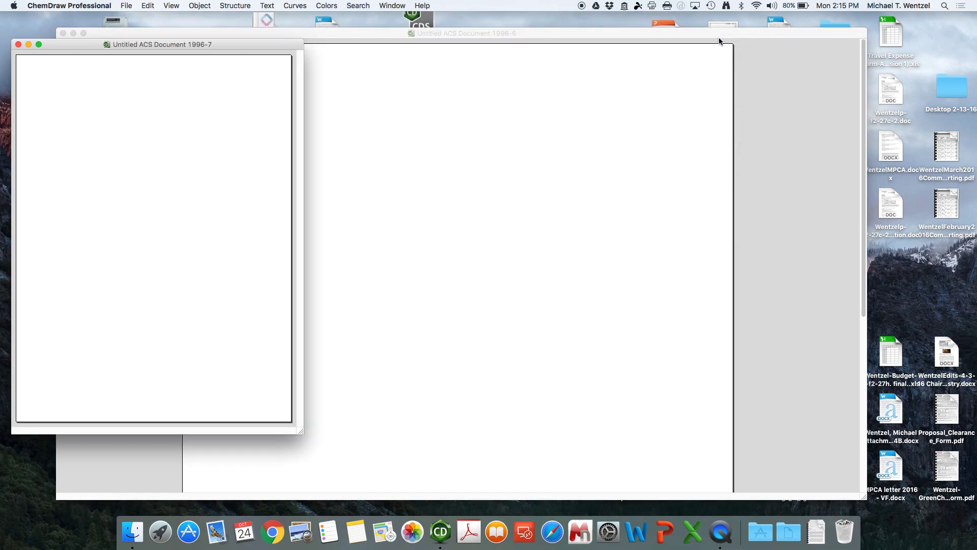
left_click(18, 45)
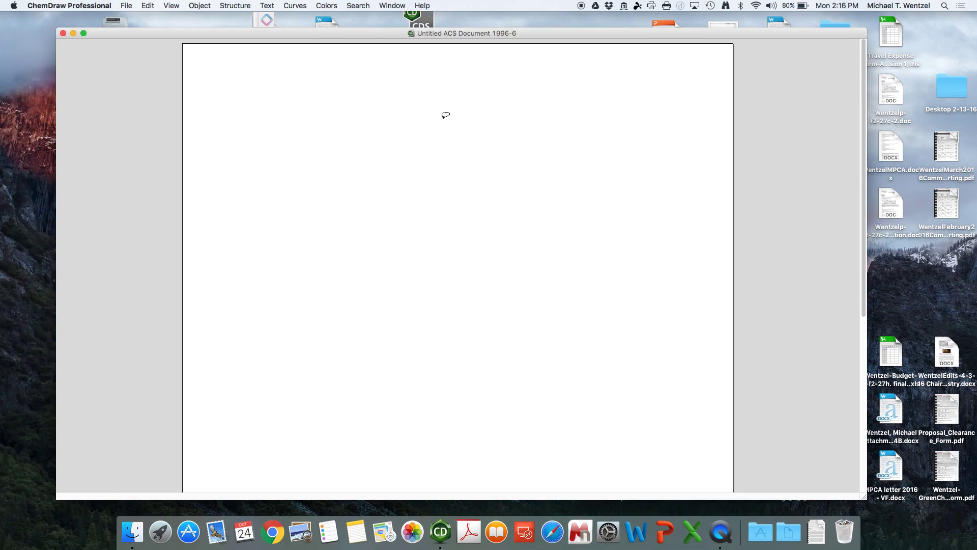
Display the crosshair grid and the rulers on the blank ACS document page.
left_click(171, 6)
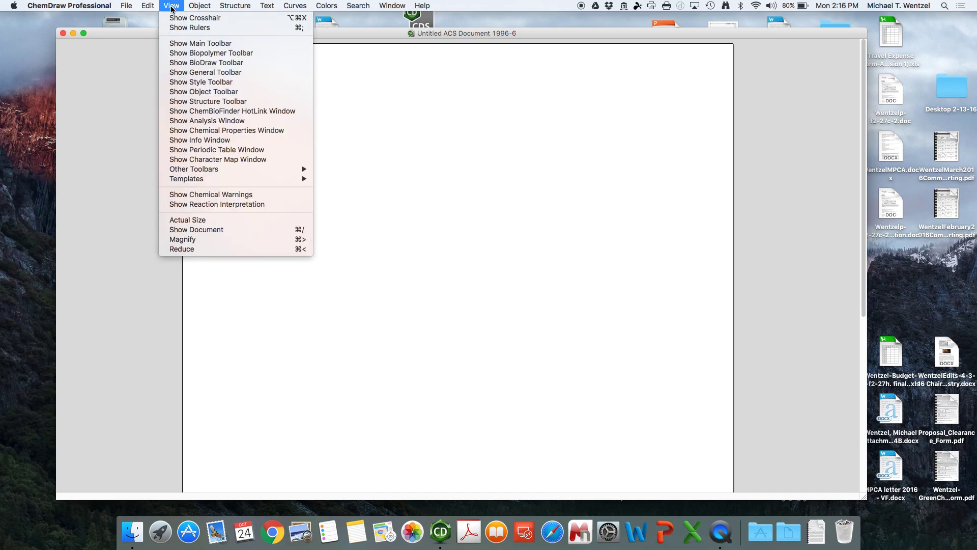
left_click(175, 19)
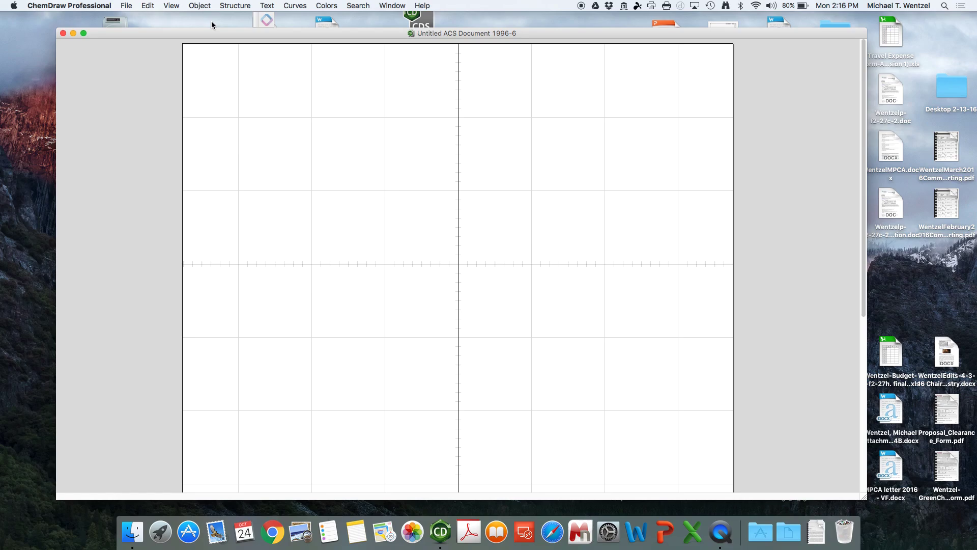
left_click(172, 6)
left_click(179, 28)
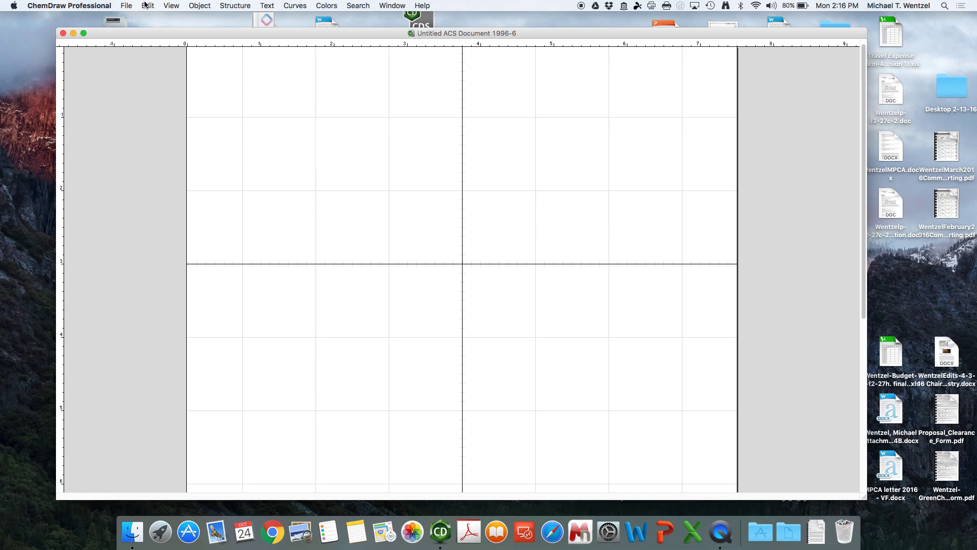
Display the Main, General and Style toolbars.
left_click(175, 6)
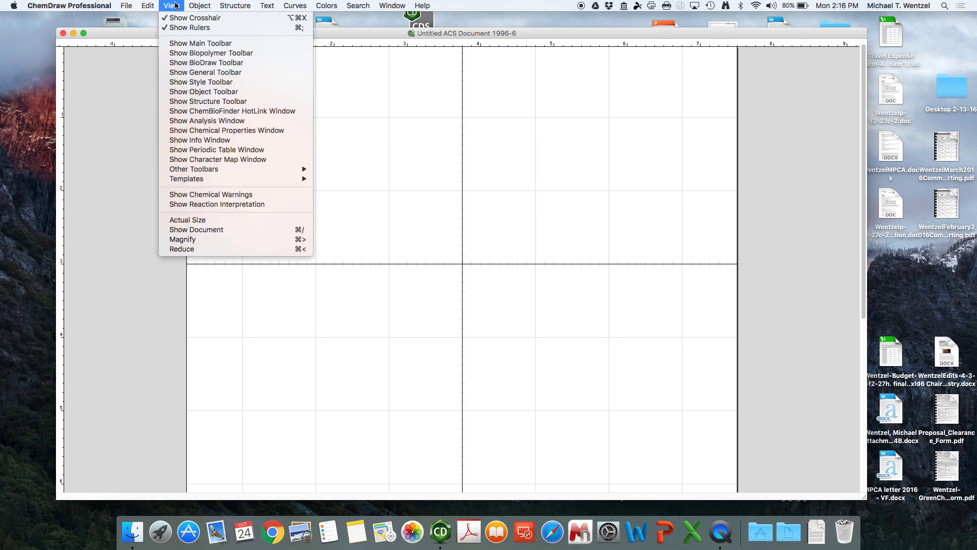
left_click(195, 43)
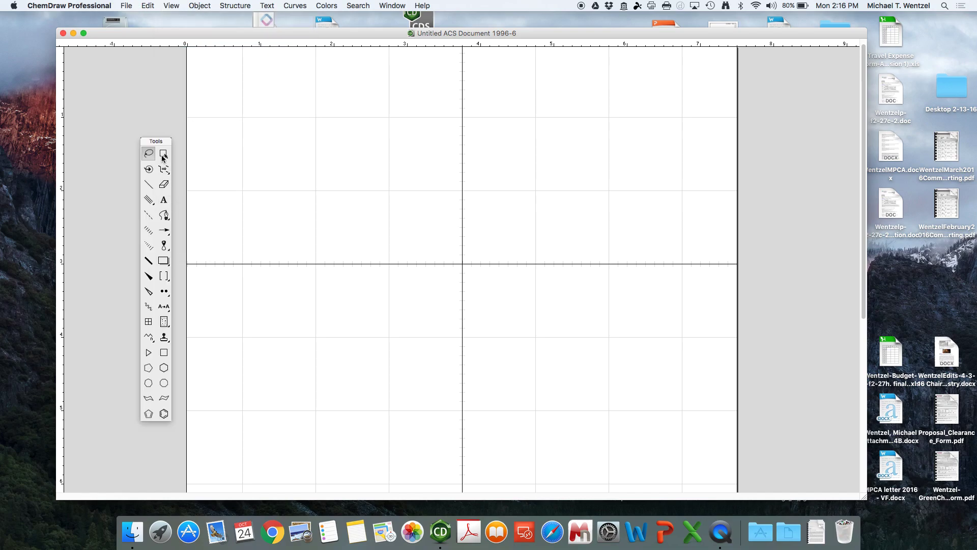
left_click(172, 6)
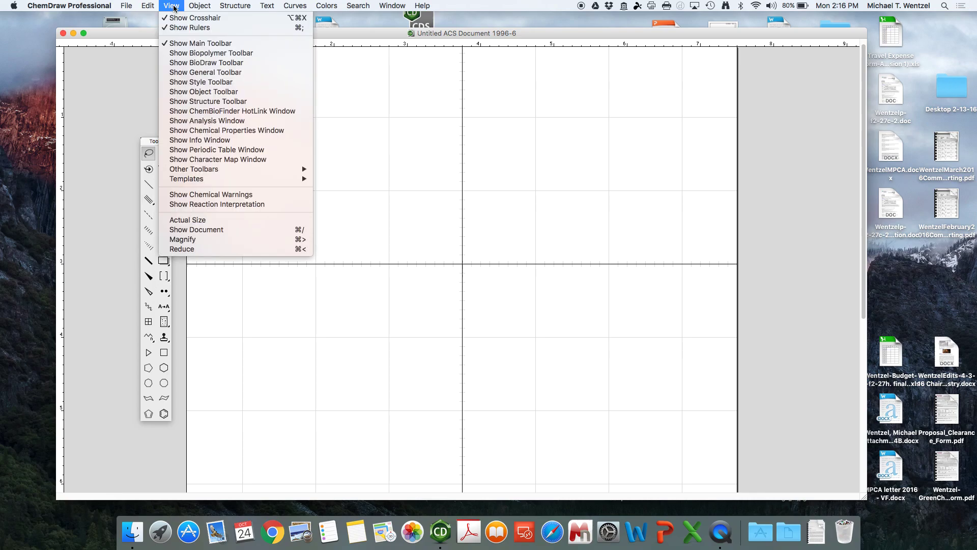
left_click(197, 82)
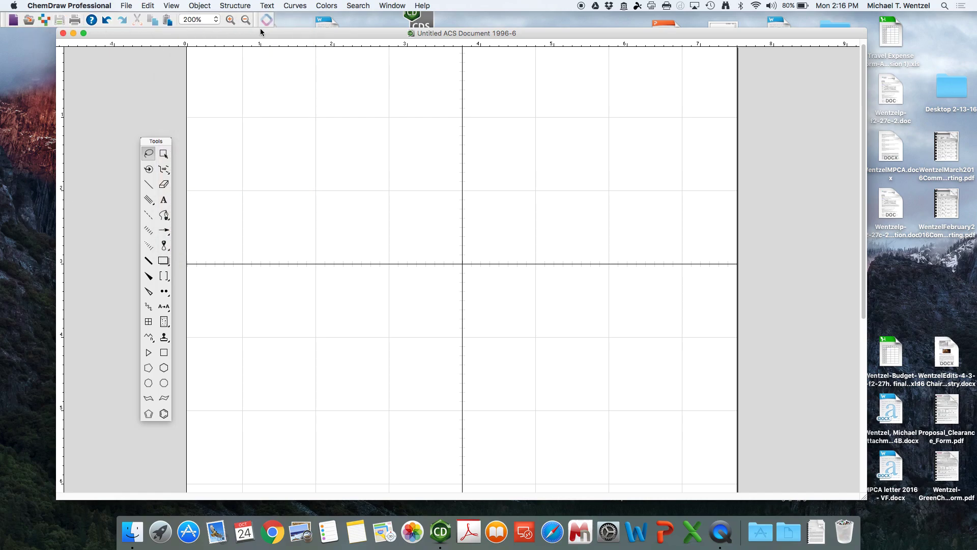
left_click(171, 5)
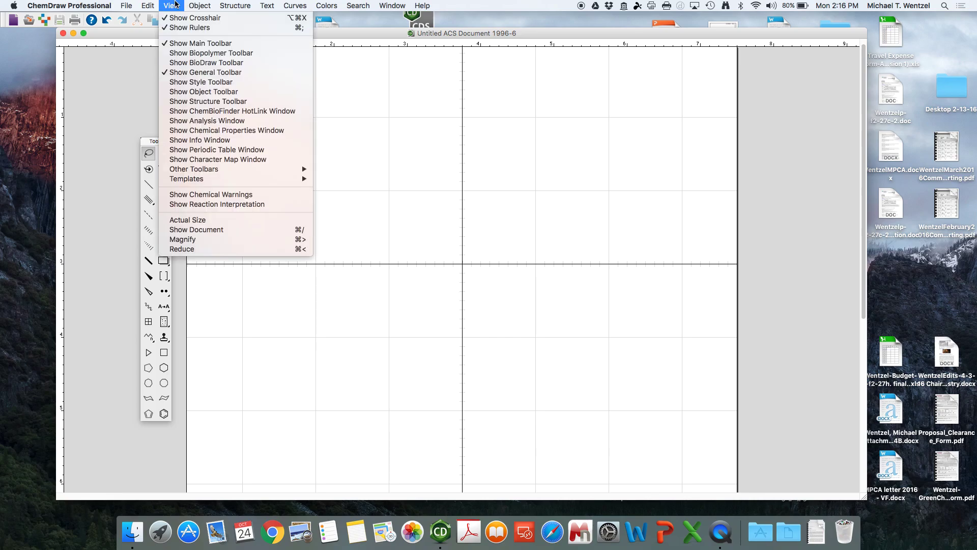
left_click(203, 84)
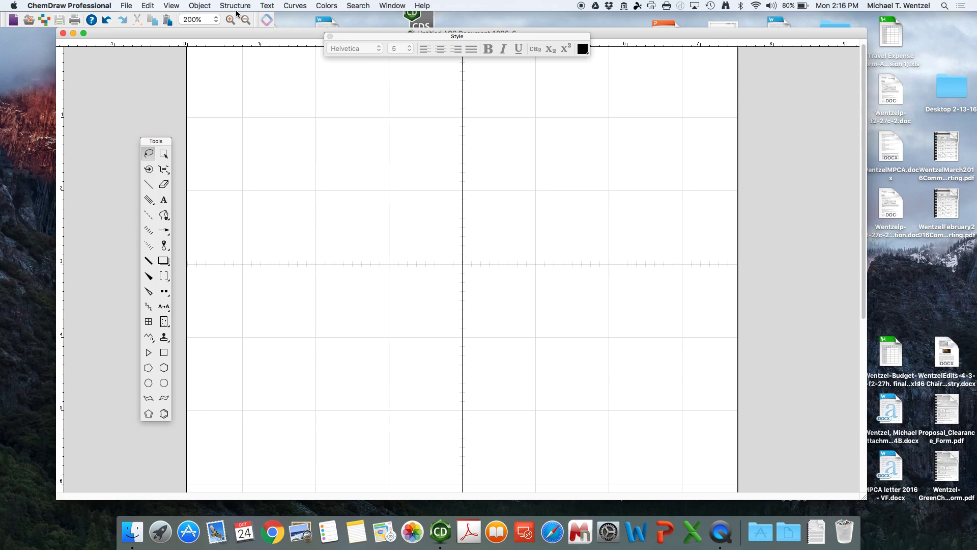
Open the Character Map window and move it clear of the Tools palette, beside the page.
left_click(173, 6)
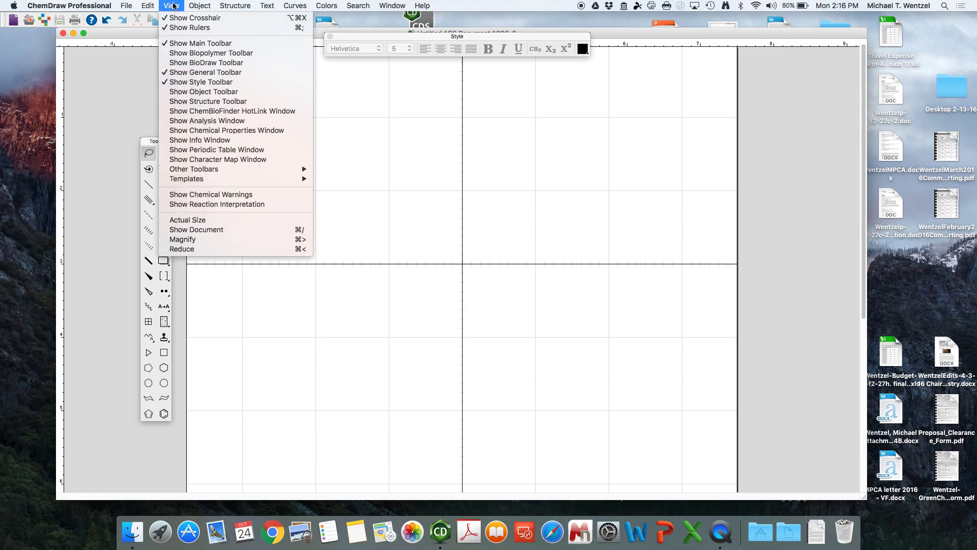
left_click(227, 159)
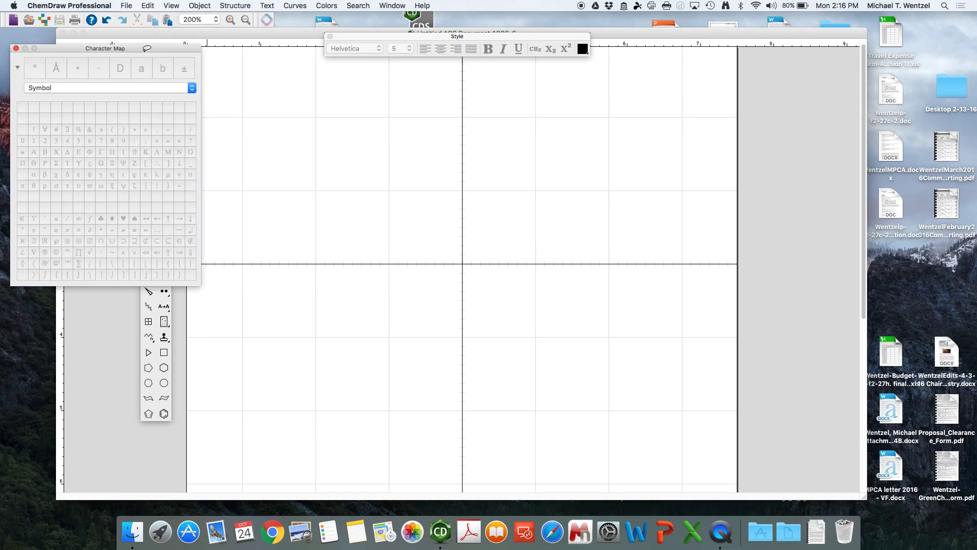
left_click_drag(144, 45, 814, 78)
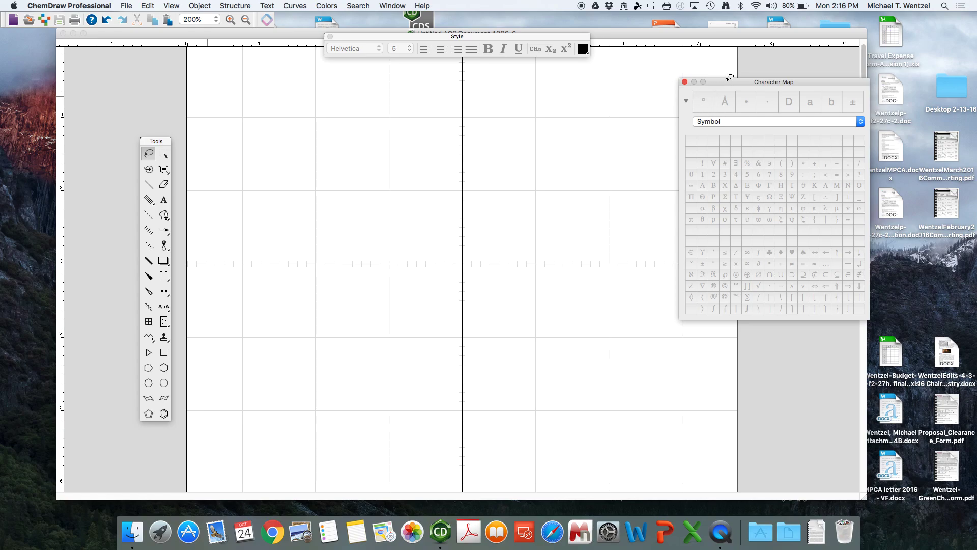
Insert a degree symbol from the Symbol character map as text in the upper-left area of the page.
left_click(163, 200)
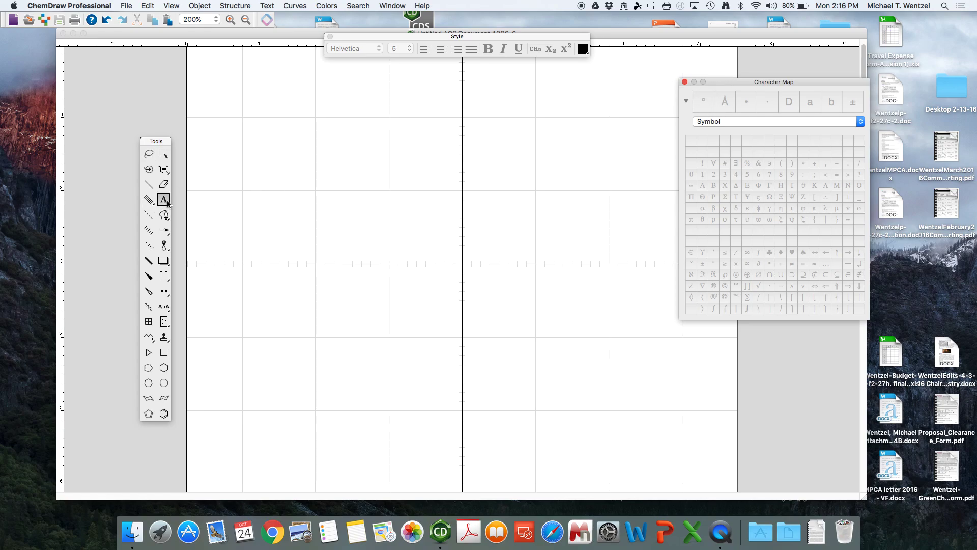
left_click(329, 148)
left_click(329, 149)
left_click(705, 102)
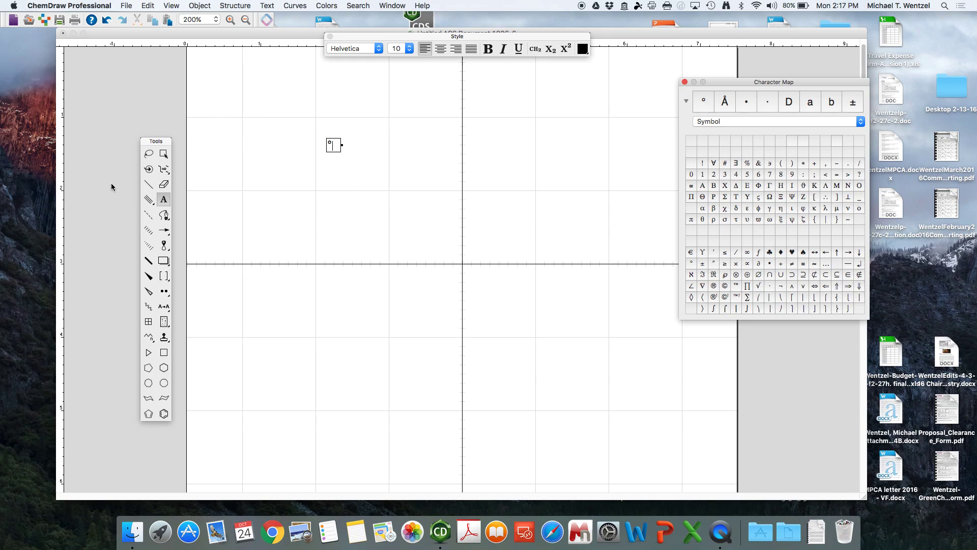
Draw a zigzag chain of three single bonds below the degree symbol and label its right end atom OH.
left_click(148, 184)
left_click(368, 209)
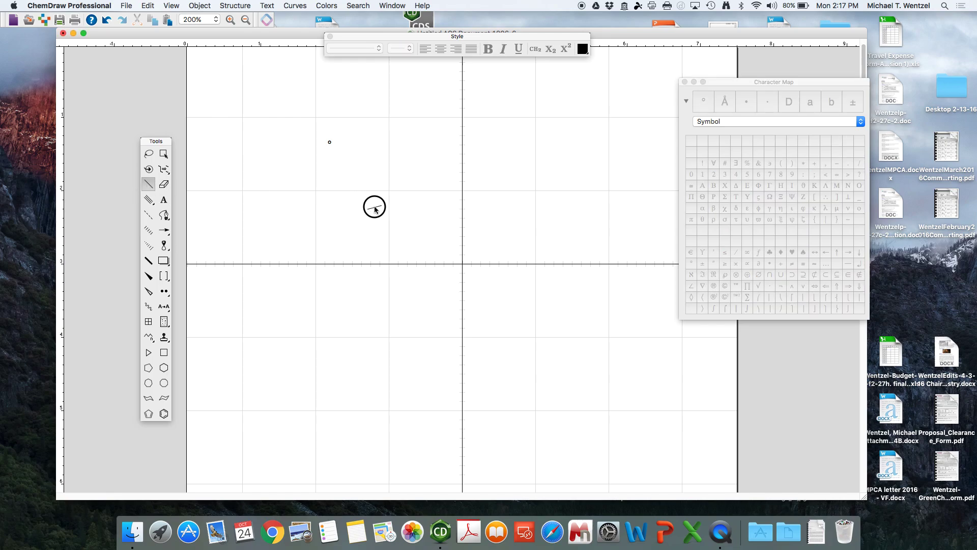
left_click(368, 209)
left_click(381, 202)
left_click(230, 20)
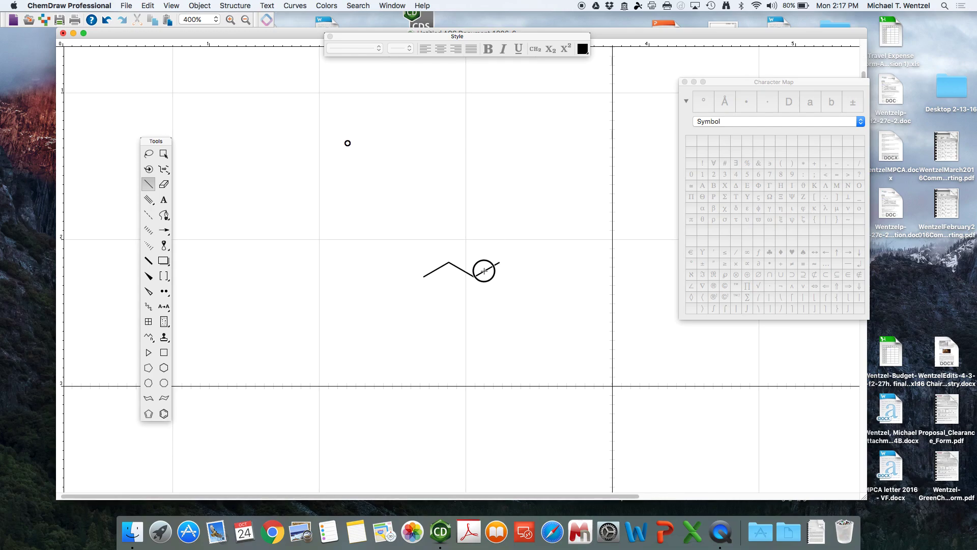
left_click(474, 276)
key("o")
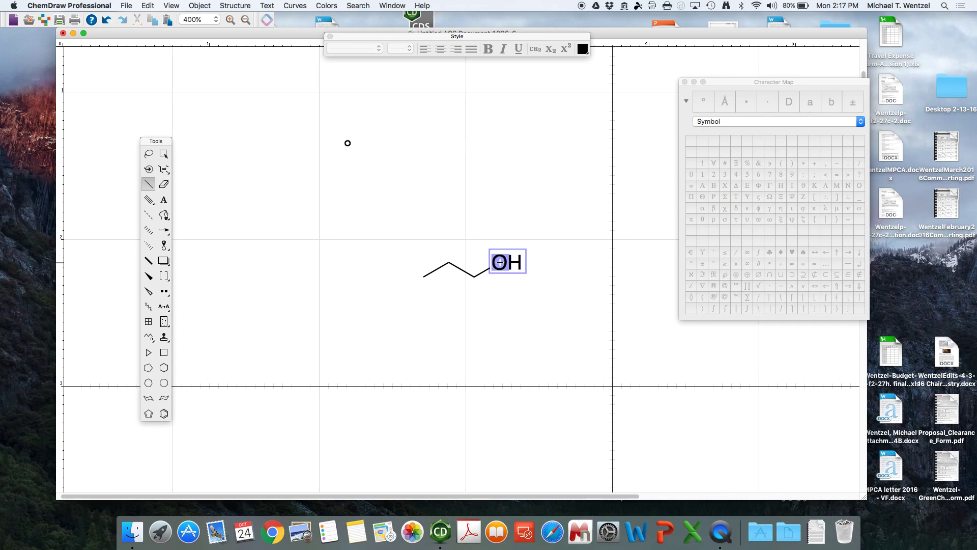
Add three lone pairs around the oxygen of the OH group with the Chemical Symbols tool.
left_click(149, 155)
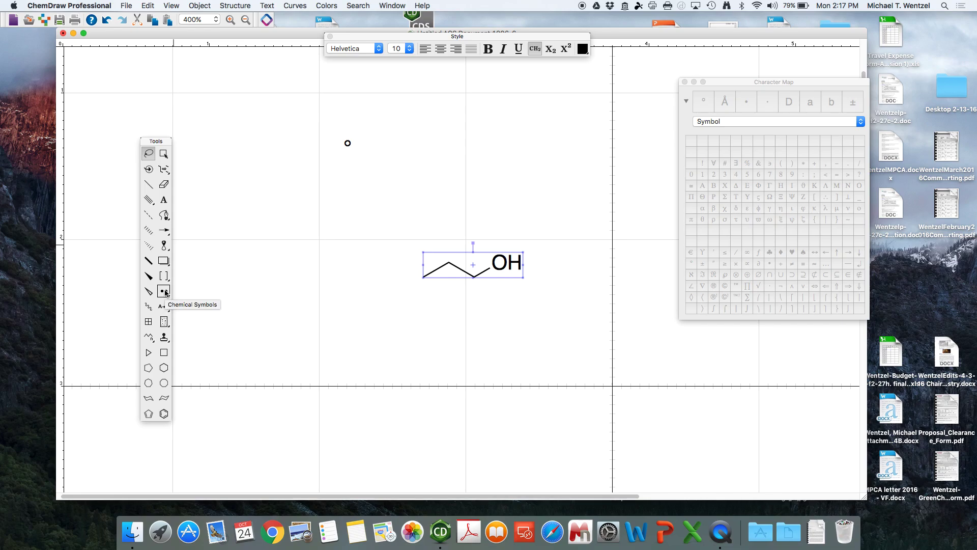
left_click(164, 292)
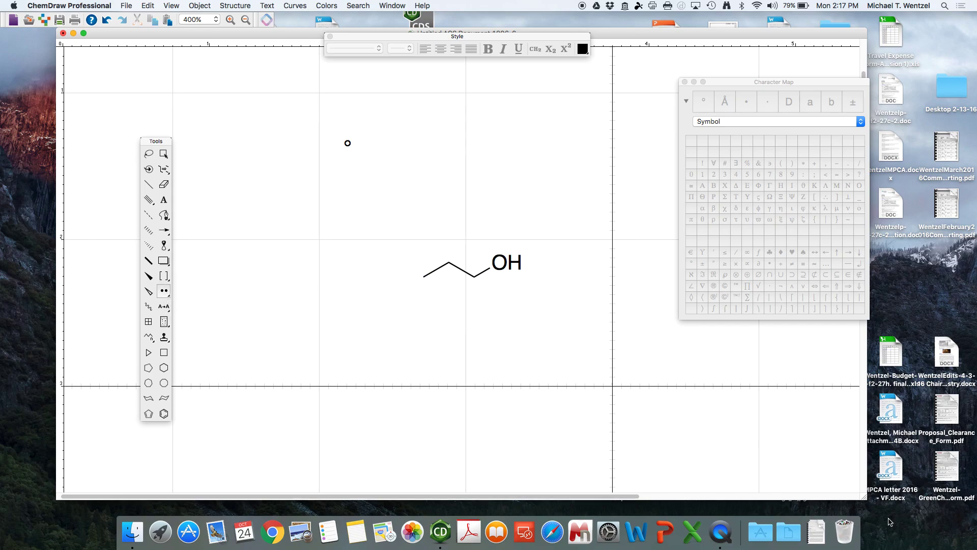
left_click_drag(499, 261, 530, 239)
left_click(149, 153)
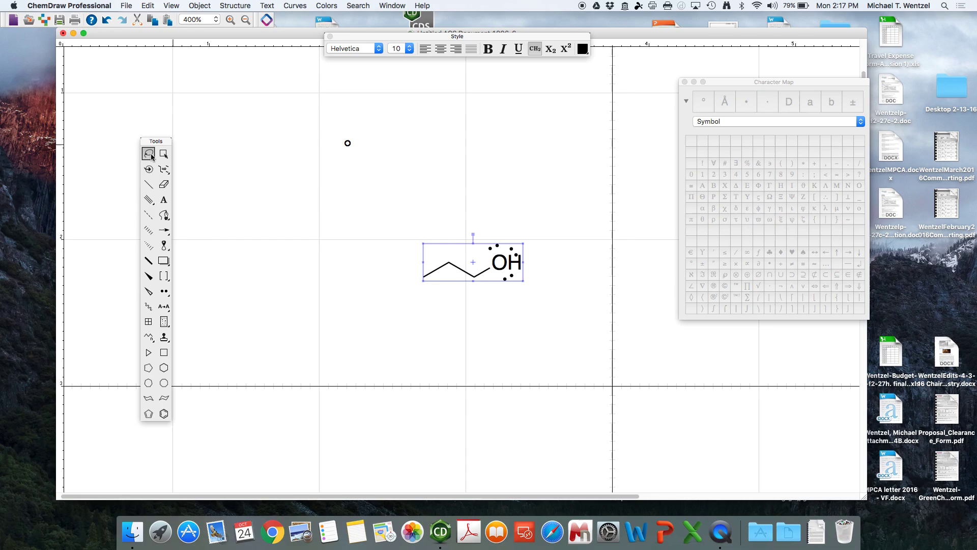
Remove the H from the OH label so the atom reads O, and deselect the structure.
left_click(165, 200)
left_click(524, 264)
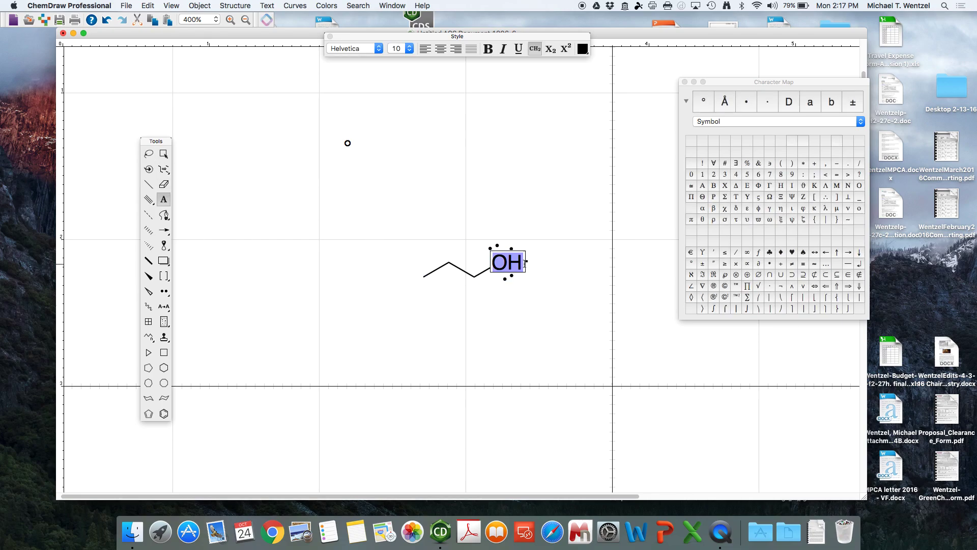
left_click(521, 263)
key("BackSpace")
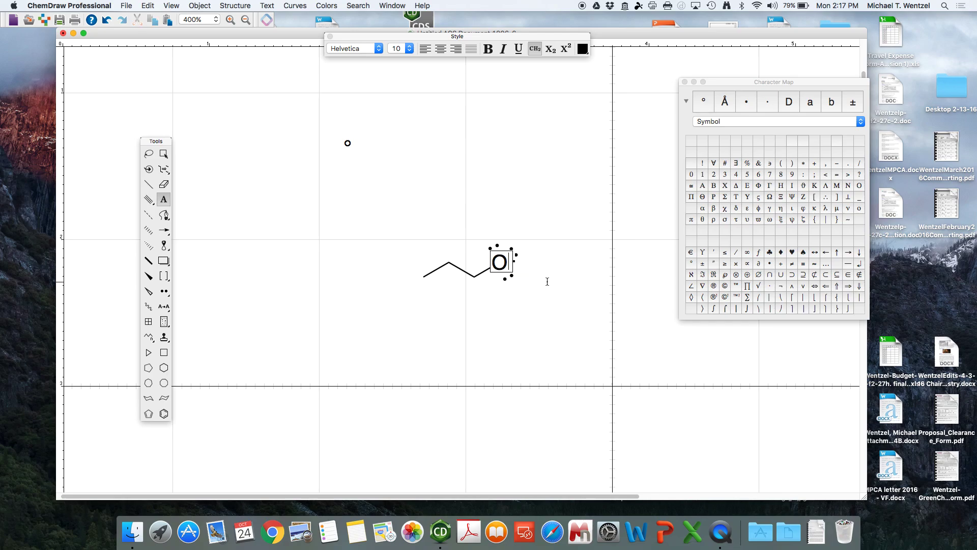
left_click(148, 154)
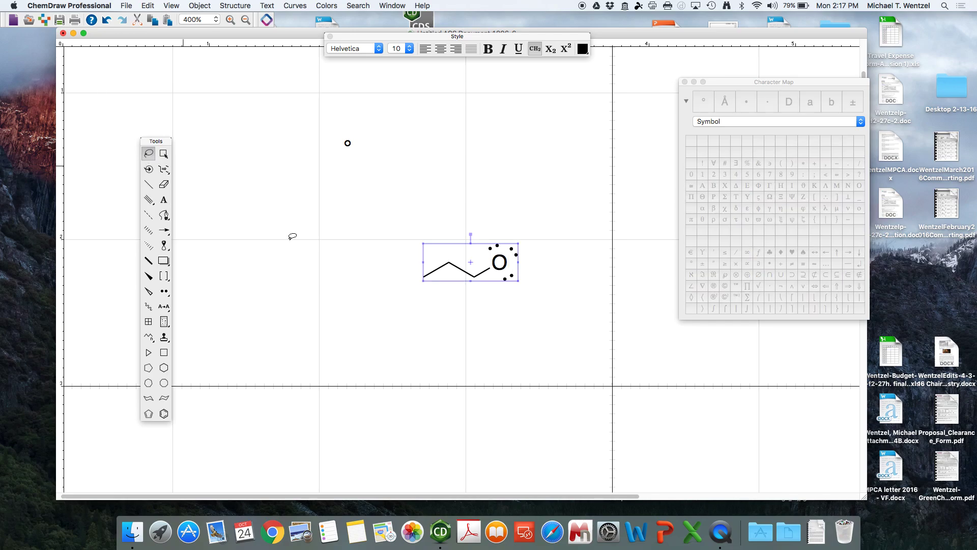
left_click(353, 260)
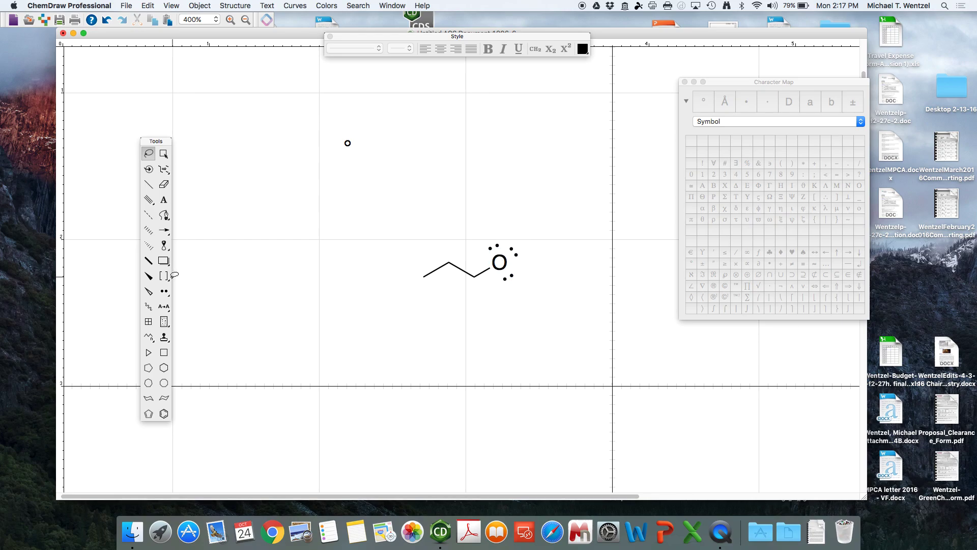
Add a circled minus charge to the oxygen and move it above the lone pairs so they do not overlap.
left_click_drag(164, 291, 179, 307)
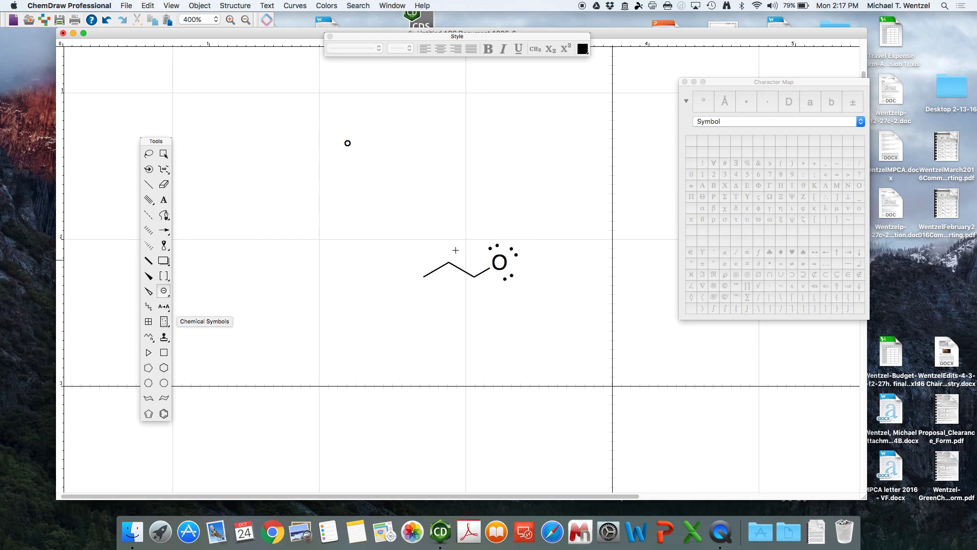
left_click(501, 258)
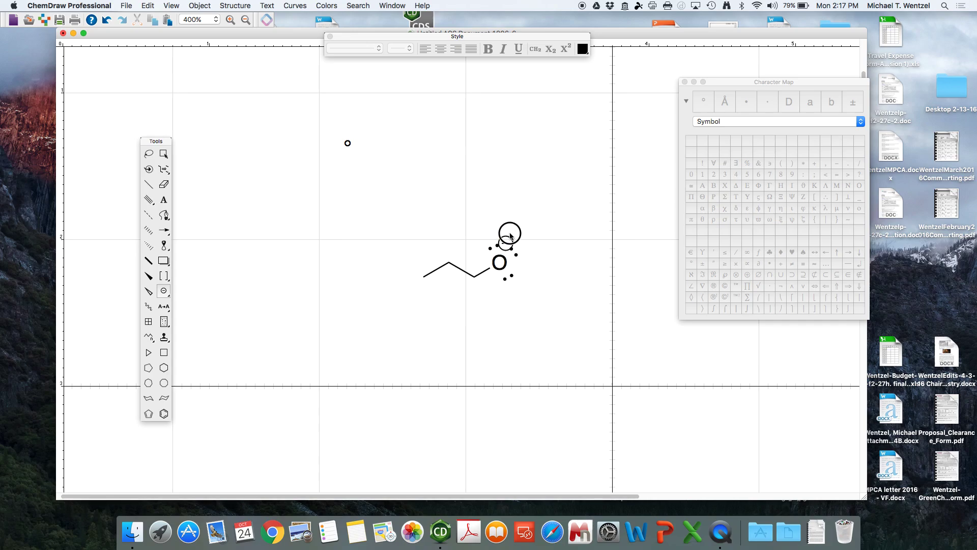
left_click(156, 155)
double_click(156, 155)
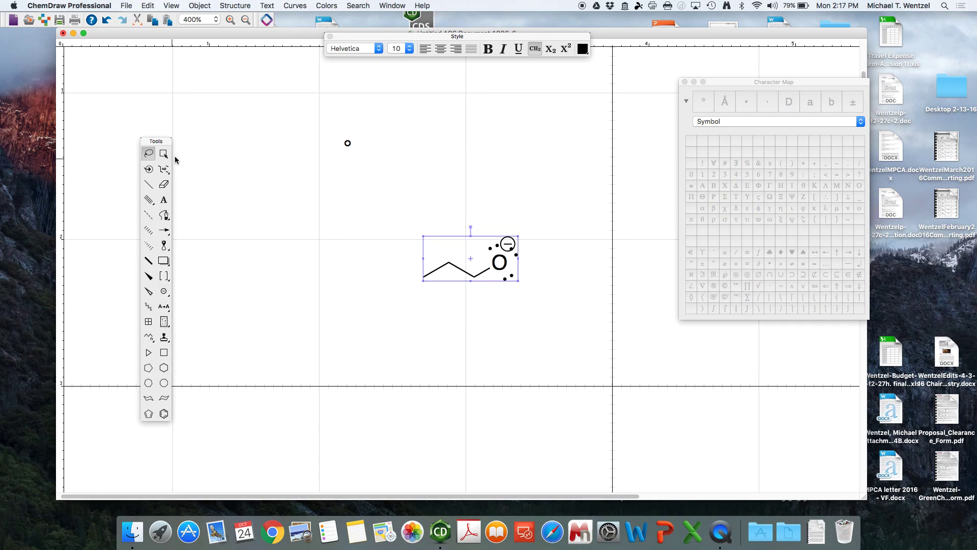
left_click(469, 191)
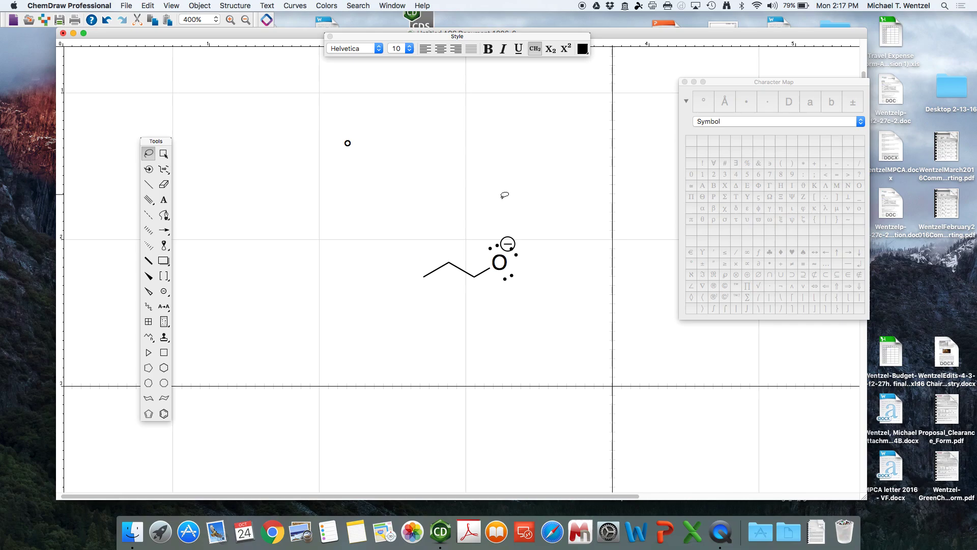
left_click_drag(508, 245, 512, 234)
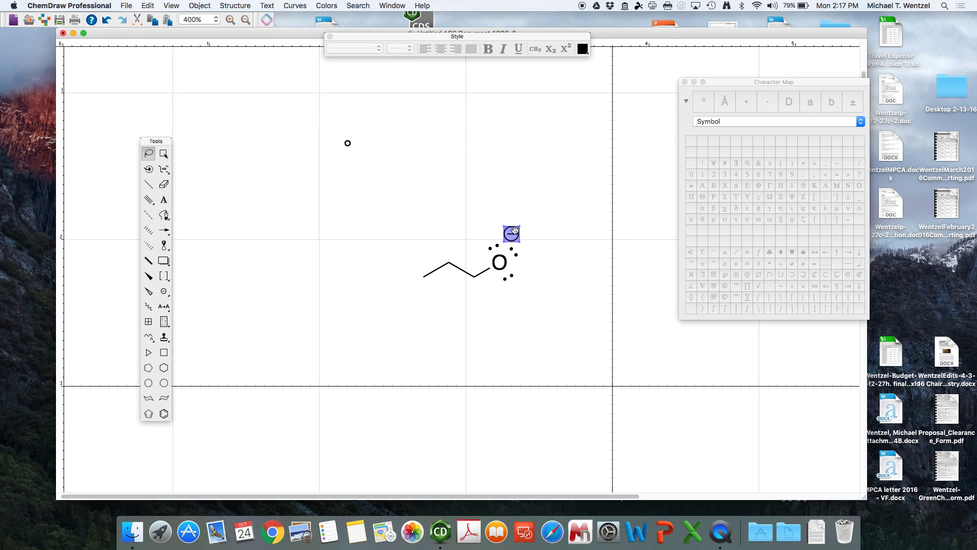
Extend the carbon chain with branching single bonds, including an ethyl branch downward and upward bonds on the two new left carbons.
left_click(149, 184)
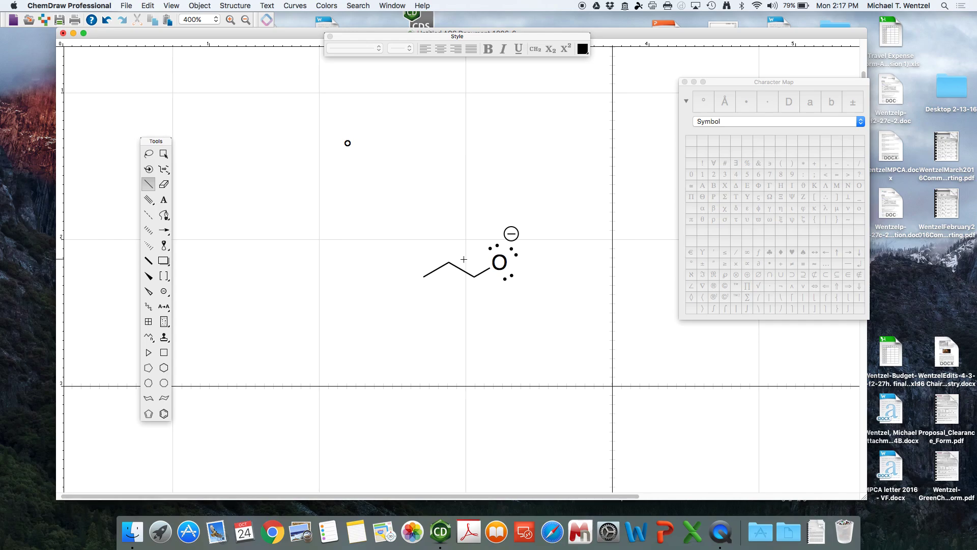
mouse_move(448, 262)
left_mouse_down()
mouse_move(423, 247)
mouse_move(398, 262)
mouse_move(424, 306)
left_mouse_up()
left_click_drag(424, 248, 424, 219)
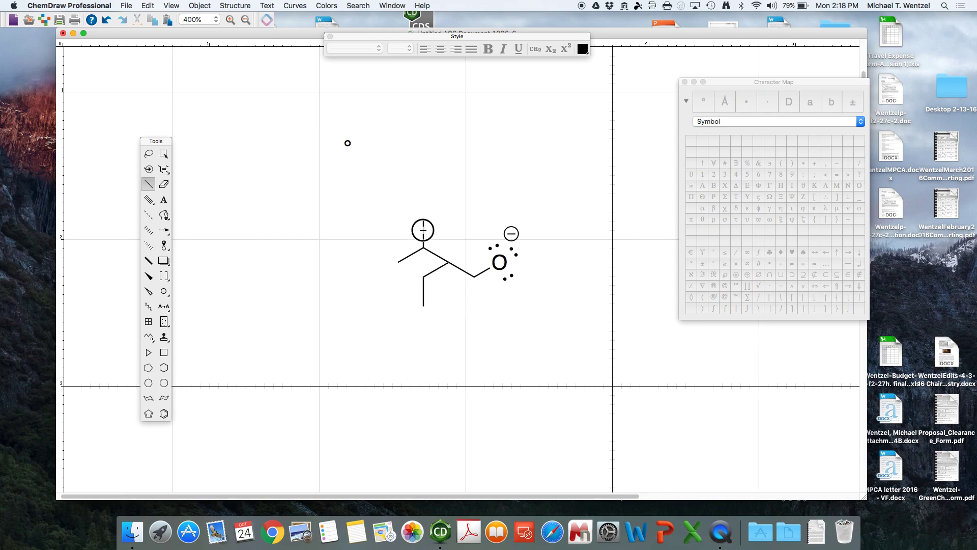
left_click_drag(398, 263, 401, 220)
key("super+z")
left_click_drag(398, 262, 398, 240)
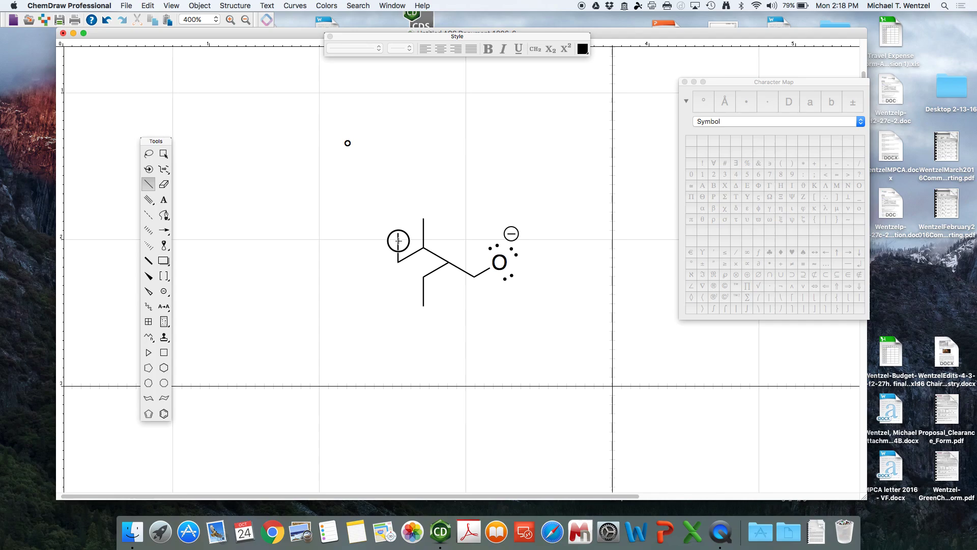
Select the whole alkoxide structure with the Lasso and apply Clean Up Structure to it.
double_click(153, 156)
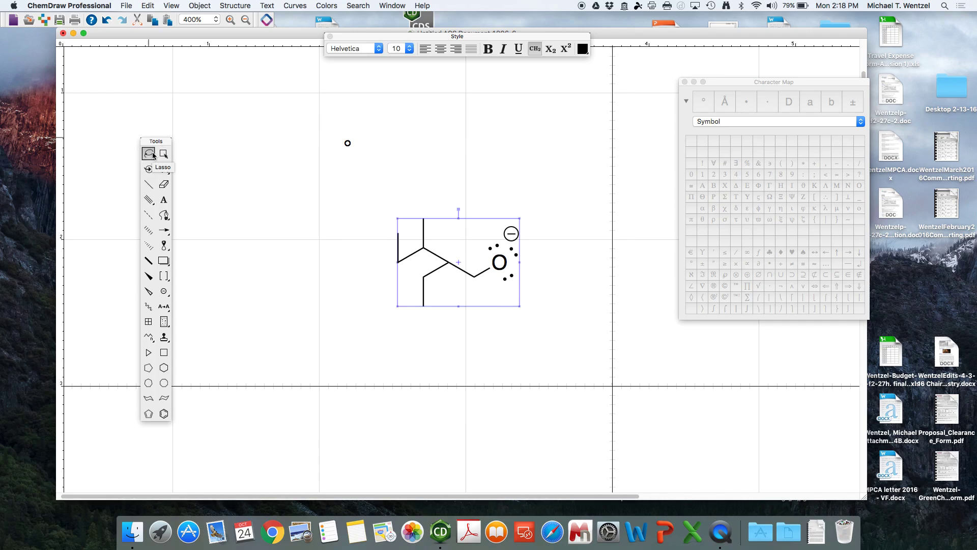
mouse_move(464, 181)
left_mouse_down()
mouse_move(384, 195)
mouse_move(406, 306)
mouse_move(456, 331)
mouse_move(550, 281)
mouse_move(575, 233)
left_mouse_up()
left_click(240, 7)
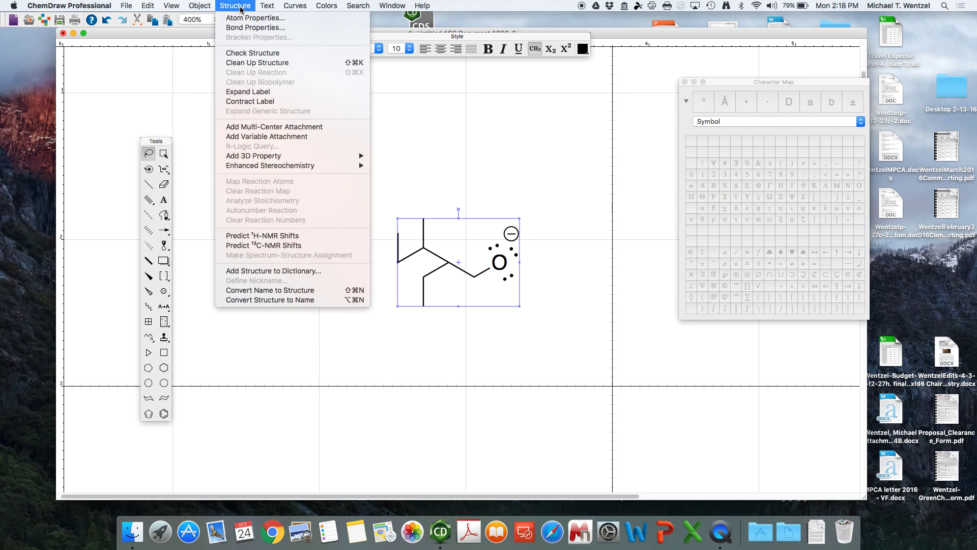
left_click(256, 63)
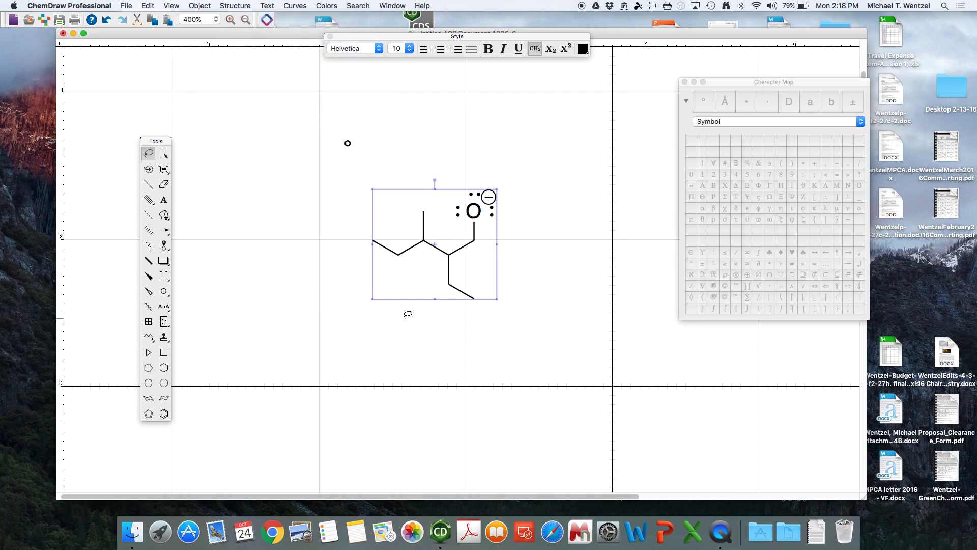
Draw a horizontal single bond left of the structure and attach a downward triple bond to its right end.
left_click(148, 184)
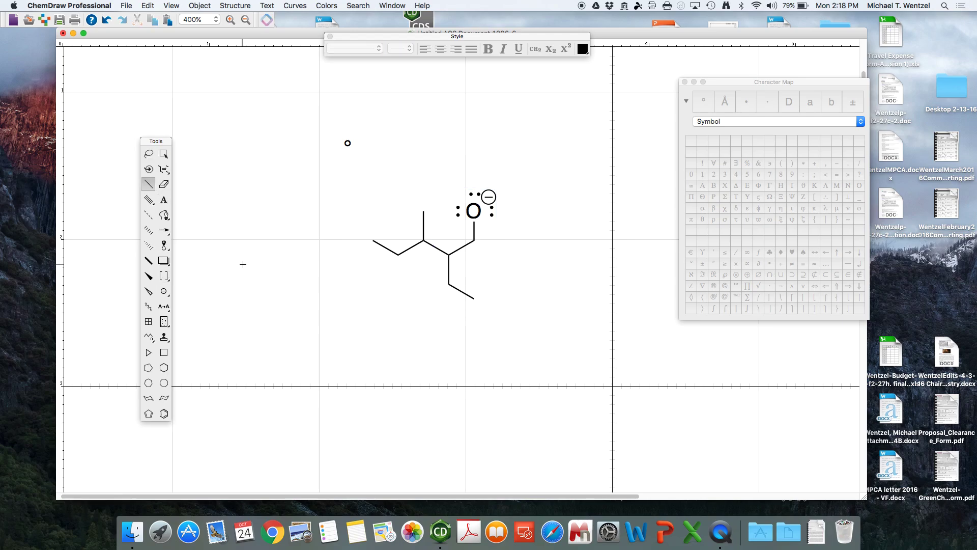
left_click(224, 261)
left_click(148, 200)
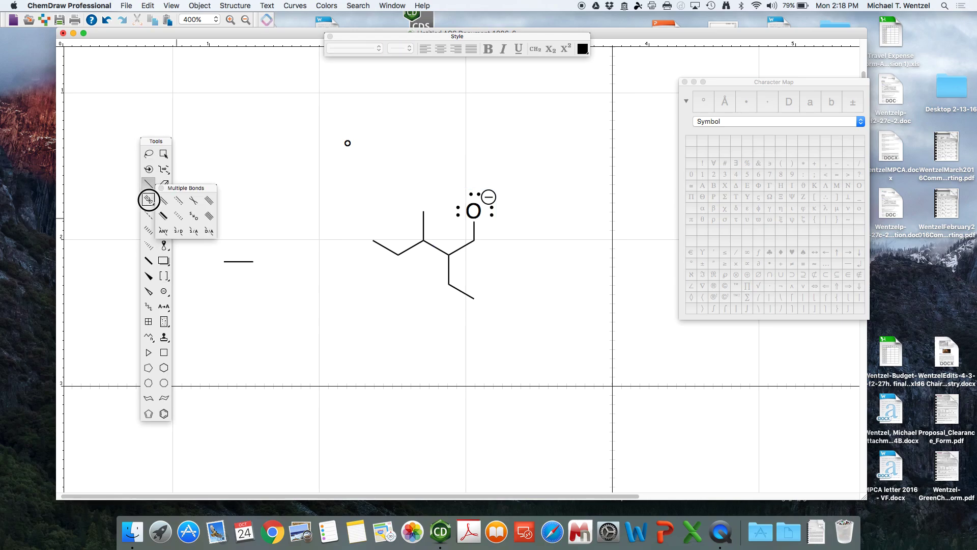
left_click_drag(148, 200, 208, 200)
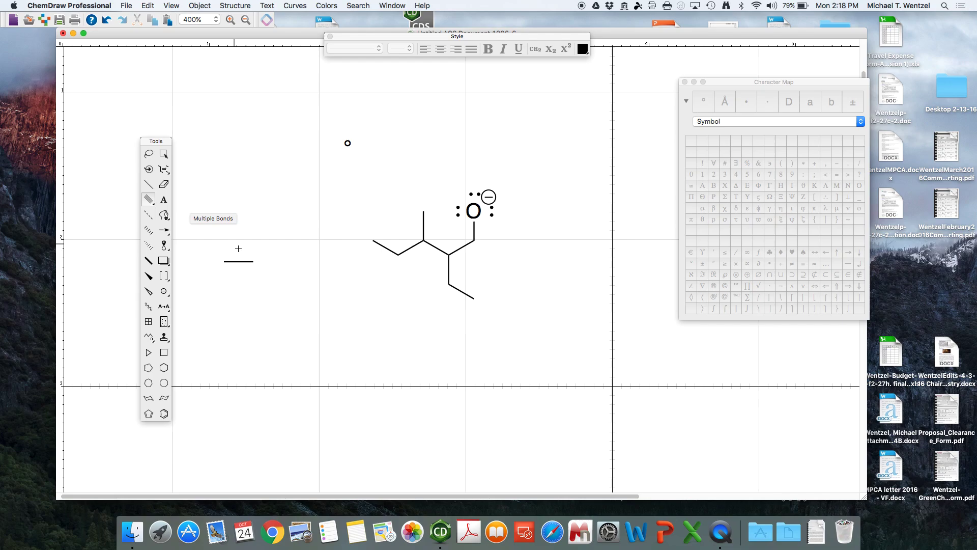
left_click_drag(253, 261, 253, 290)
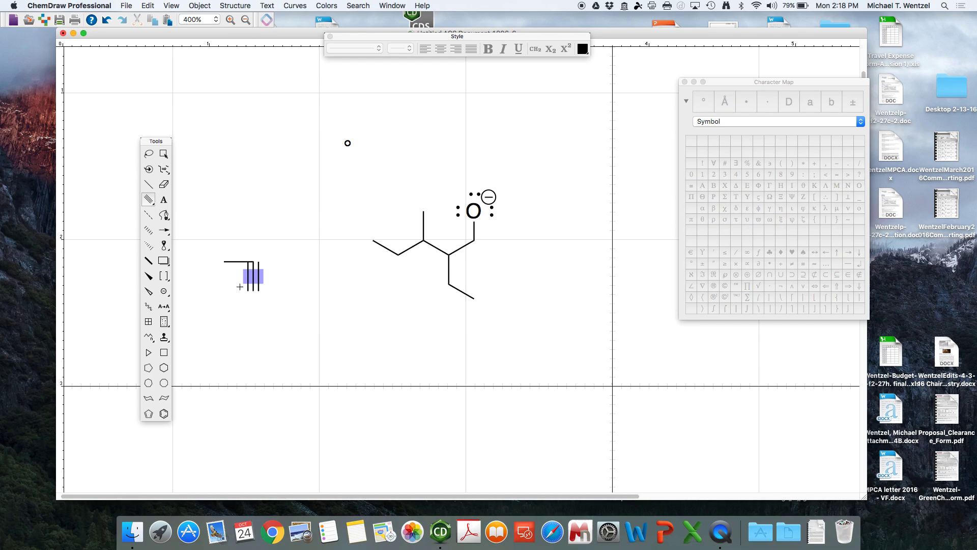
Clean up the triple-bond fragment with Clean Up Structure, and erase its single bond so only the triple bond remains.
left_click(148, 154)
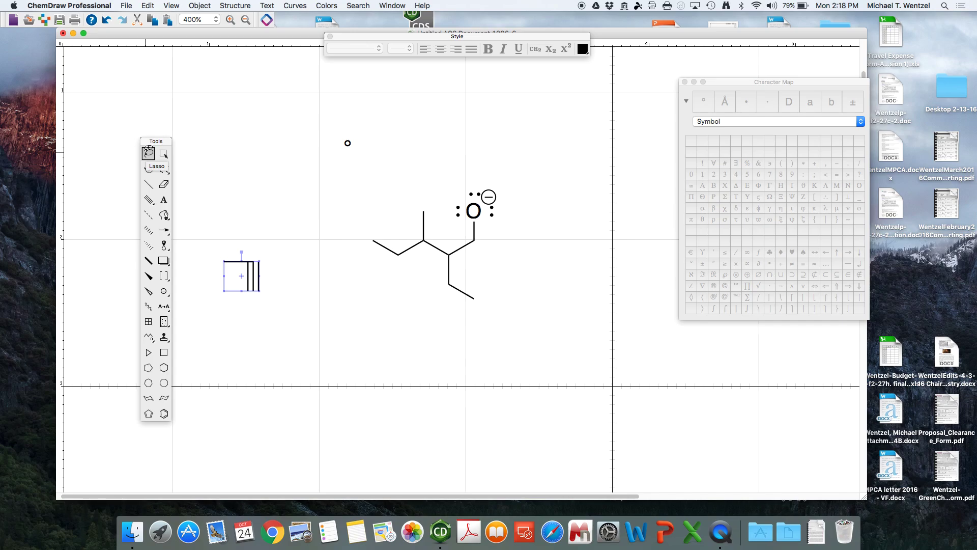
key("super+shift+k")
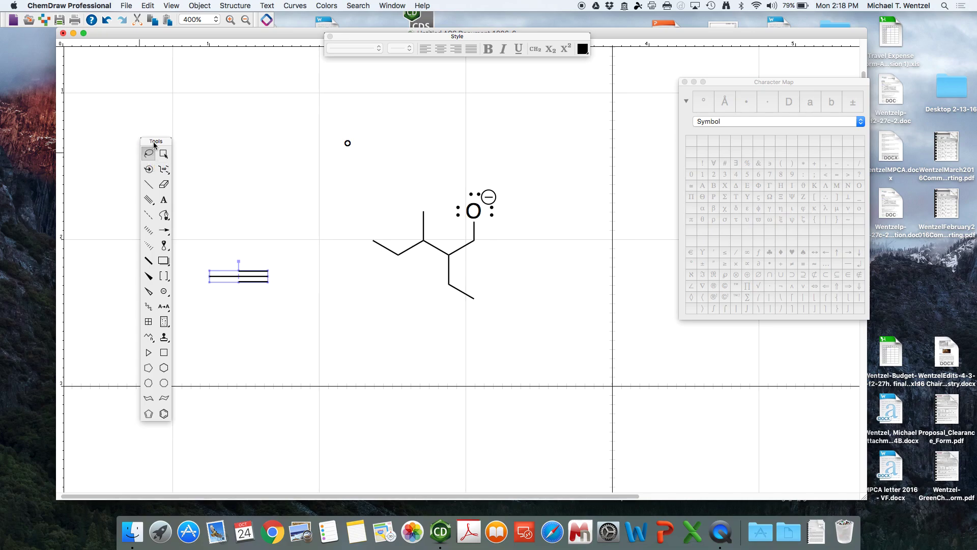
left_click_drag(159, 143, 127, 141)
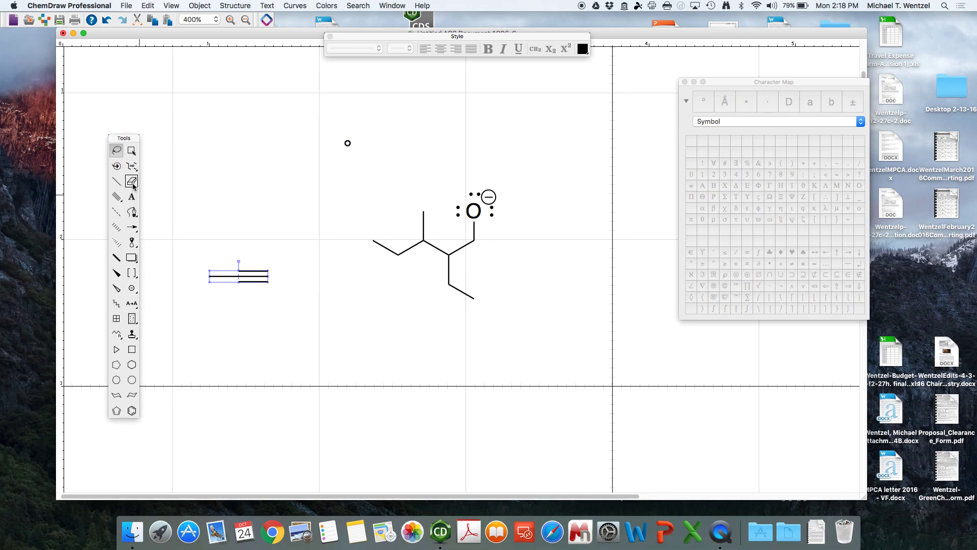
left_click(133, 182)
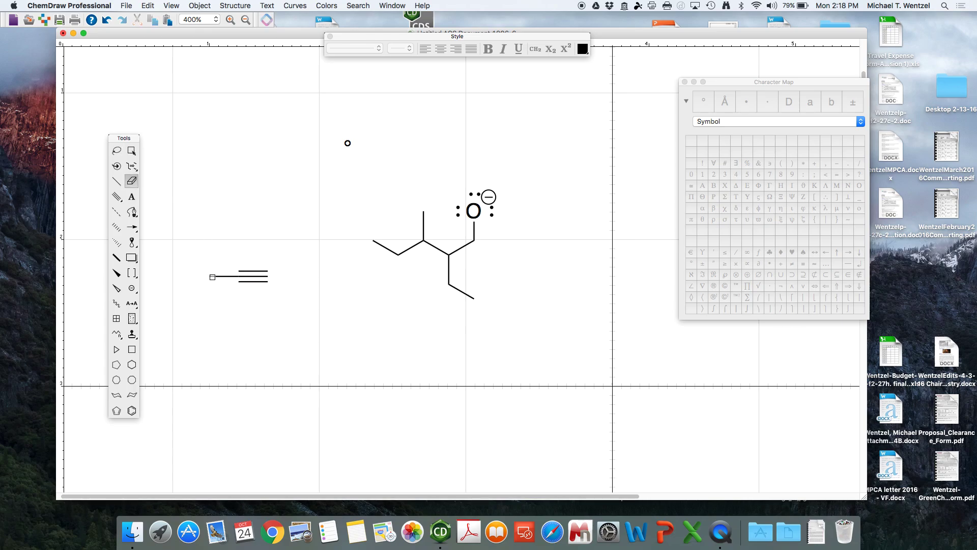
left_click(223, 276)
Add the text "ahdaldf" below the triple bond and format it bold, italic and underlined.
left_click(131, 196)
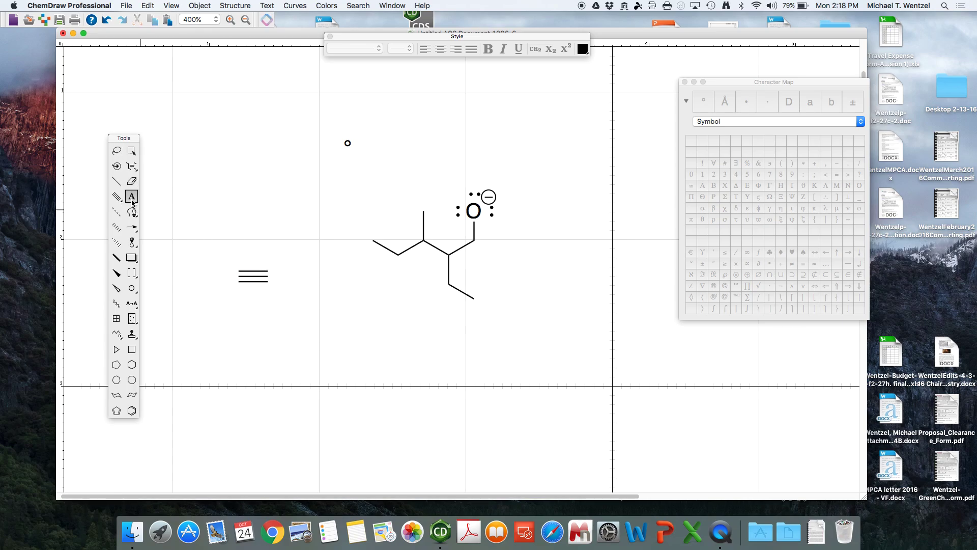
left_click(237, 321)
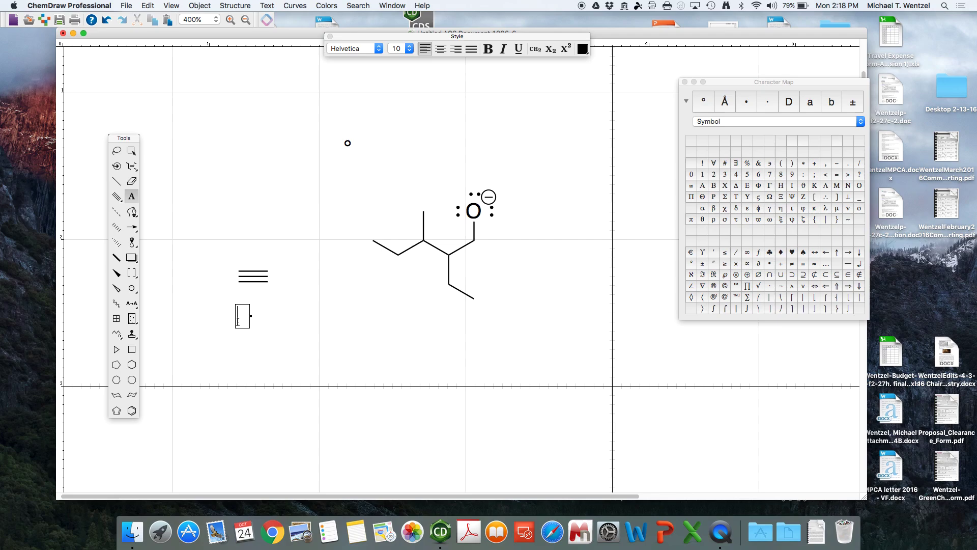
type("ahdaldf")
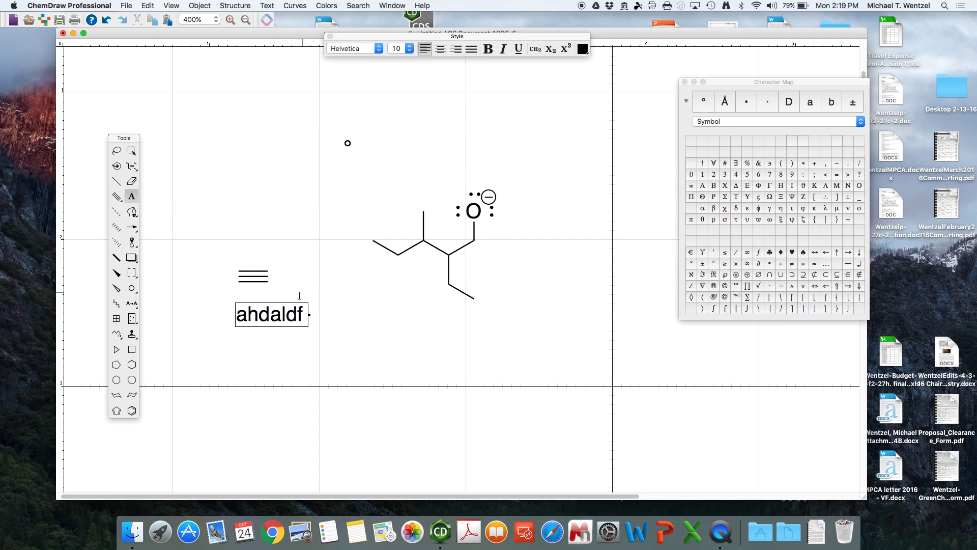
double_click(302, 314)
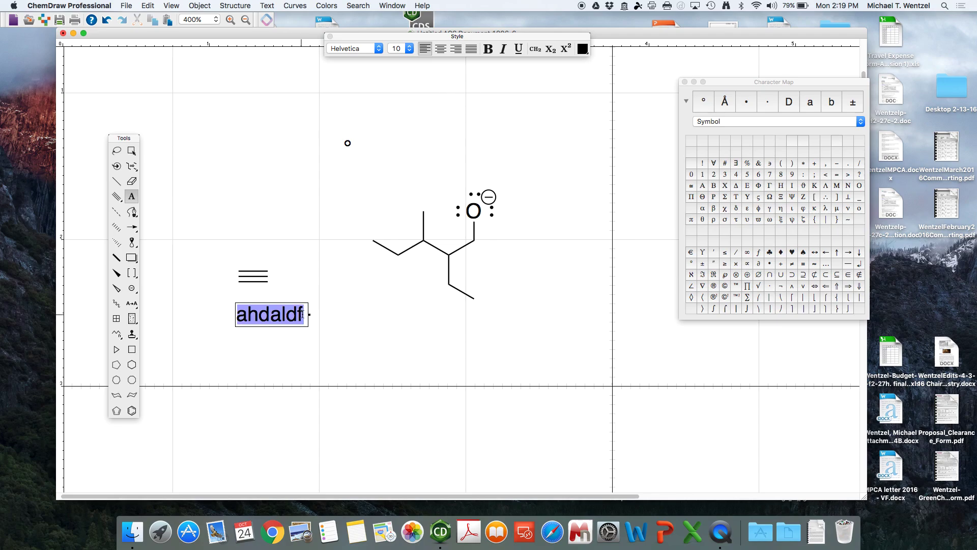
left_click(487, 49)
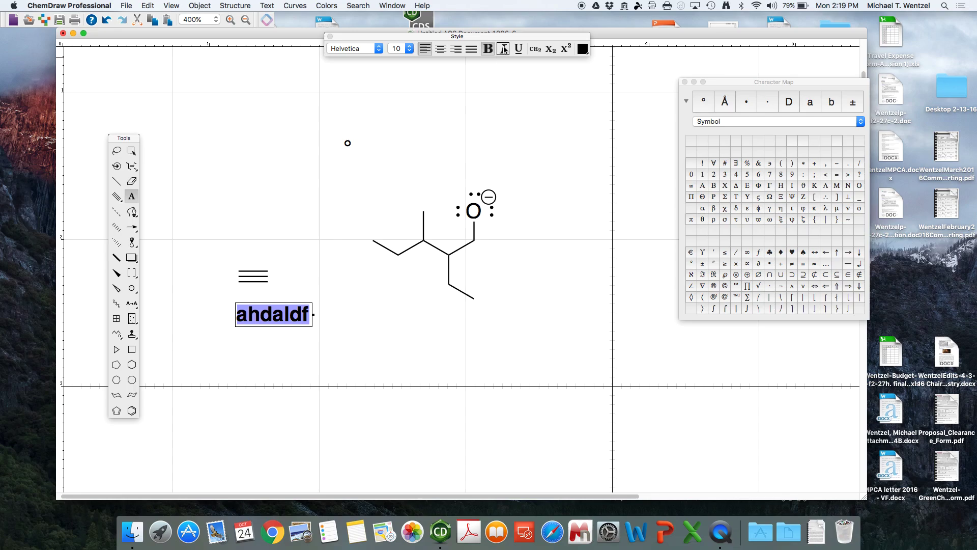
left_click(503, 48)
left_click(519, 49)
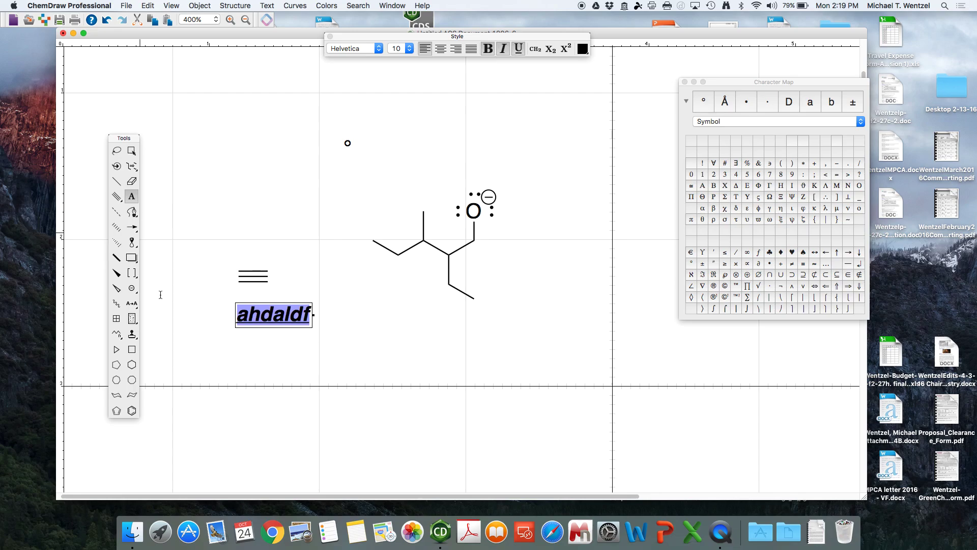
Add the text CH2 in Formula style below the "ahdaldf" text.
left_click(234, 357)
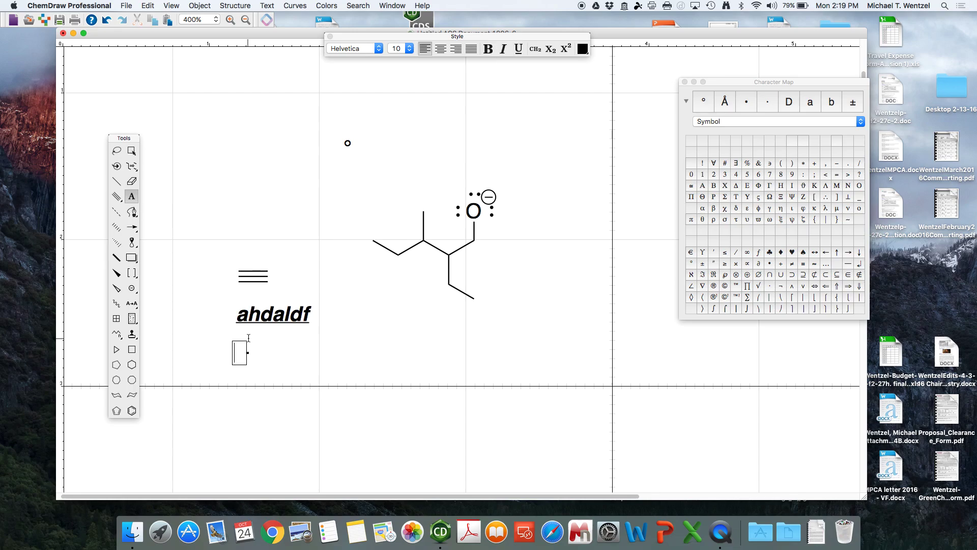
left_click(535, 49)
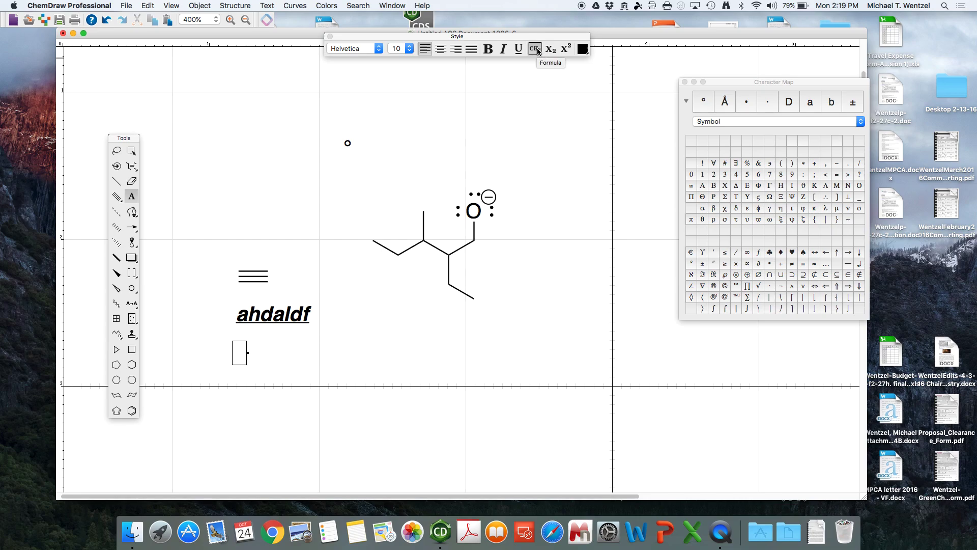
type("CH2")
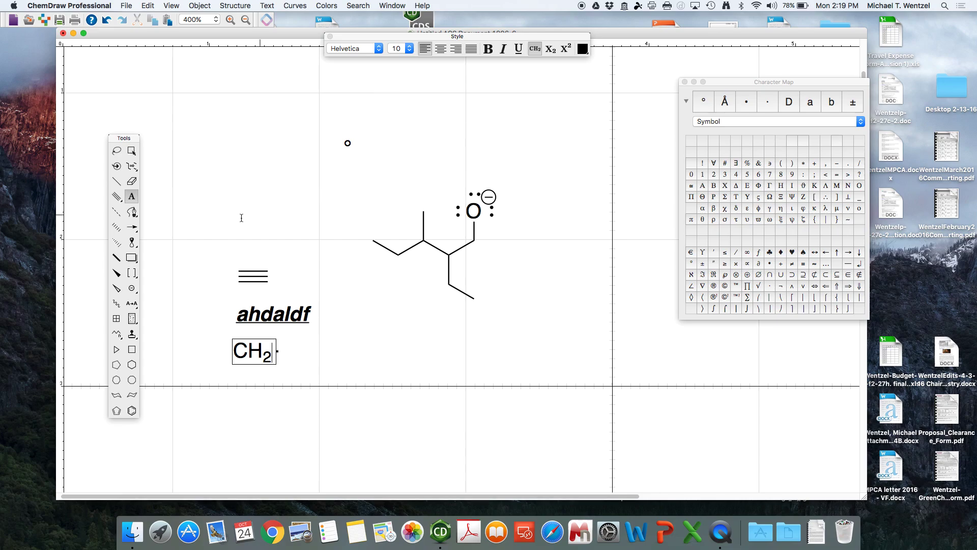
Draw a horizontal reaction arrow to the right of the alkoxide structure and place a plus sign to its left.
left_click(131, 229)
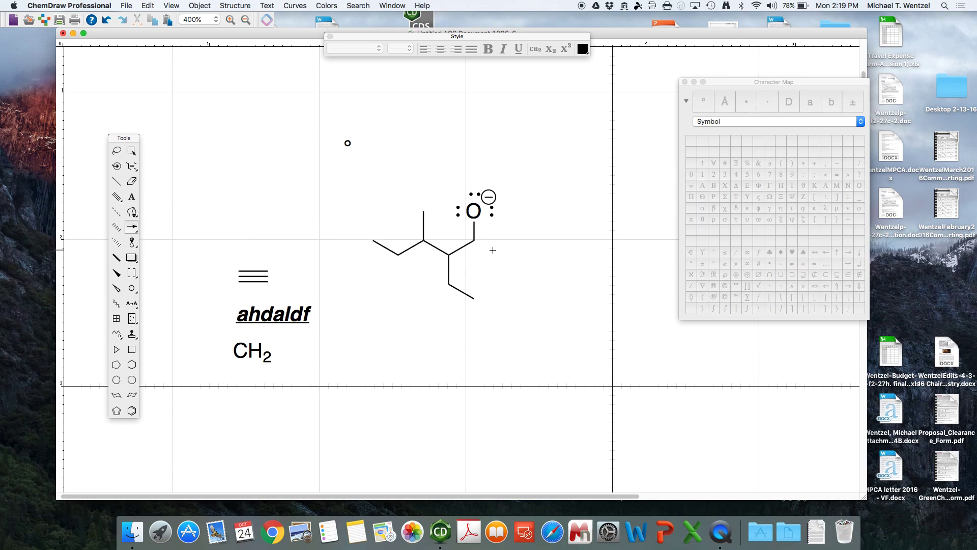
left_click_drag(493, 250, 553, 250)
left_click_drag(131, 227, 293, 176)
left_click_drag(131, 288, 165, 288)
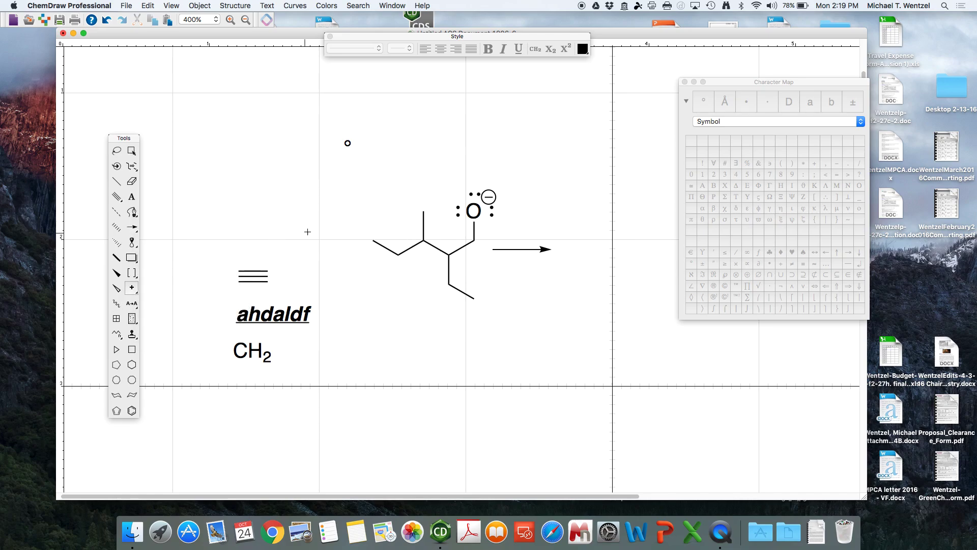
Add an H label left of the plus sign and attach a circled plus charge to it.
left_click(132, 198)
left_click(261, 244)
type("H")
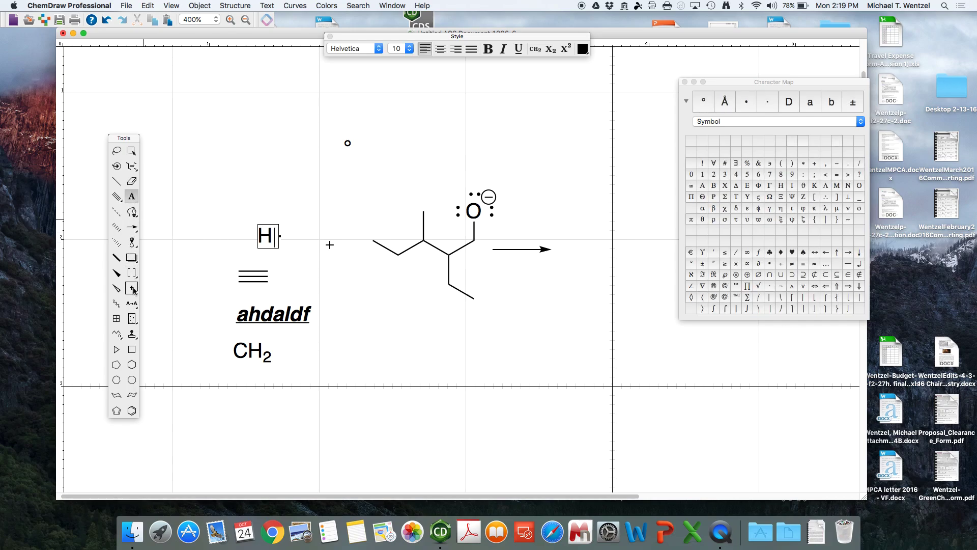
left_click_drag(131, 287, 146, 287)
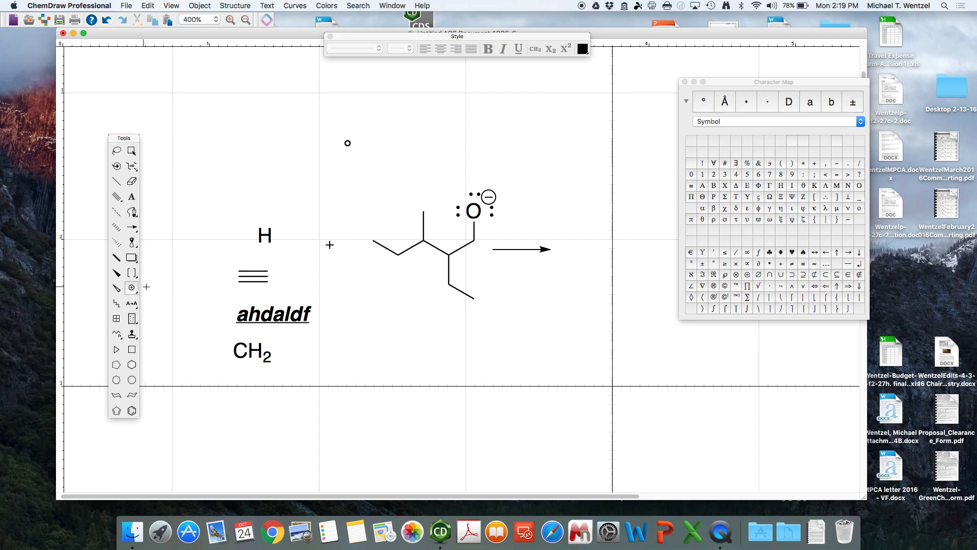
left_click(265, 233)
Draw a curved arrow from the oxygen's upper lone pair toward the H and extend its head to just above the H.
left_click_drag(132, 228, 227, 261)
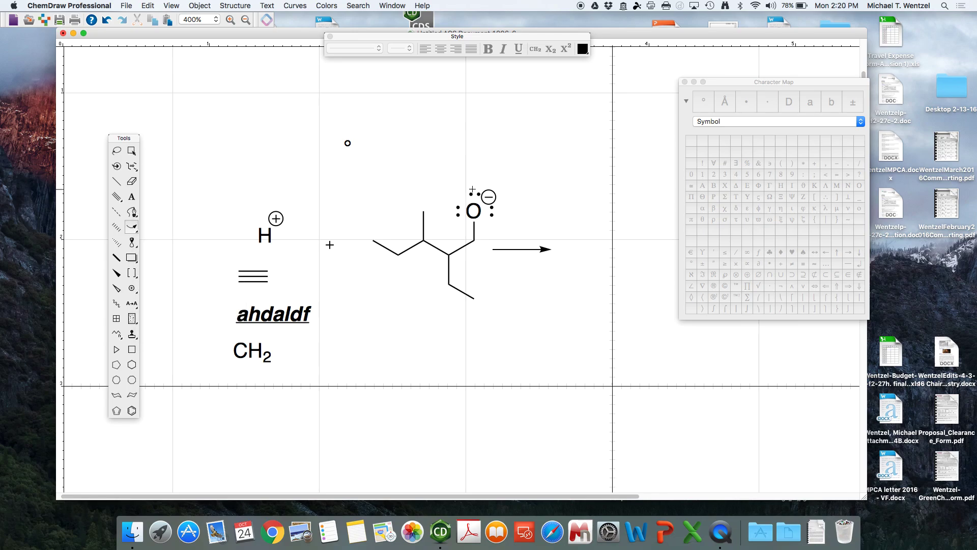
left_click_drag(473, 190, 311, 206)
left_click(116, 150)
left_click(316, 182)
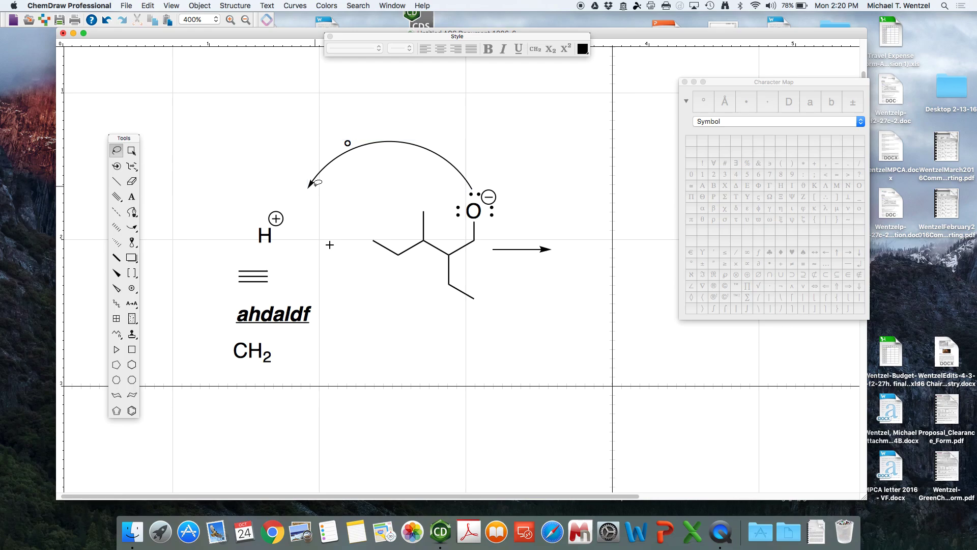
left_click_drag(309, 188, 308, 189)
left_click(369, 148)
left_click(372, 145)
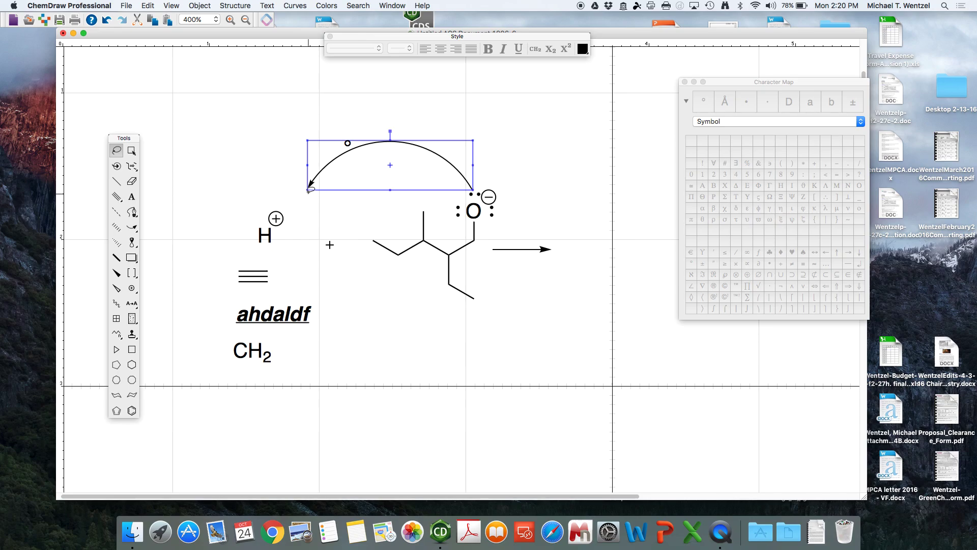
left_click_drag(308, 190, 268, 230)
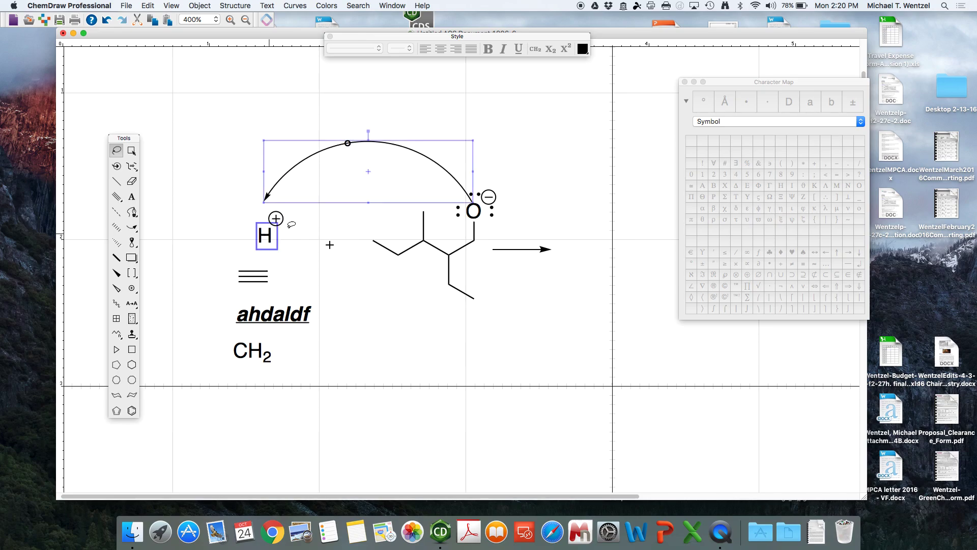
Review the available arrow styles, deselect the curved arrow and move the Character Map farther away from the drawing.
left_click(131, 227)
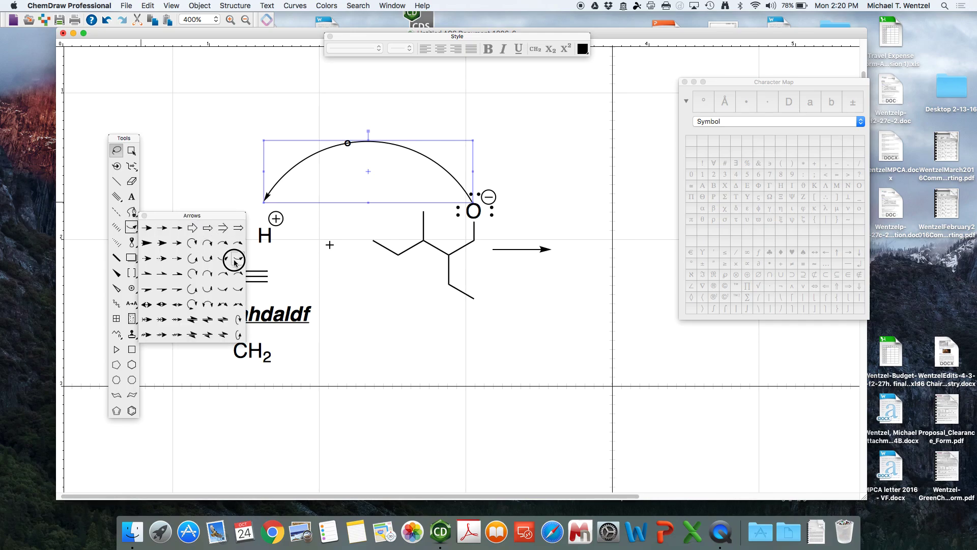
left_click(226, 145)
left_click(227, 131)
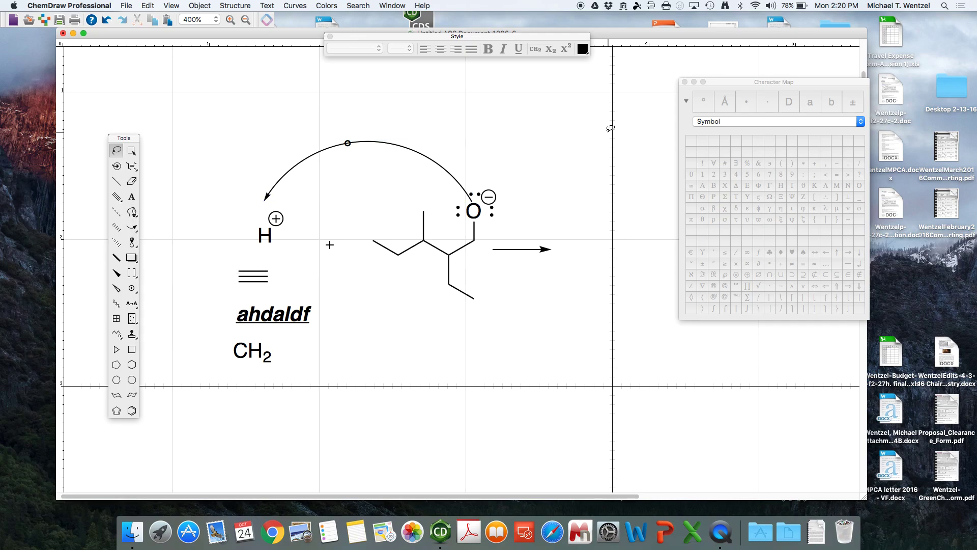
left_click_drag(755, 81, 812, 82)
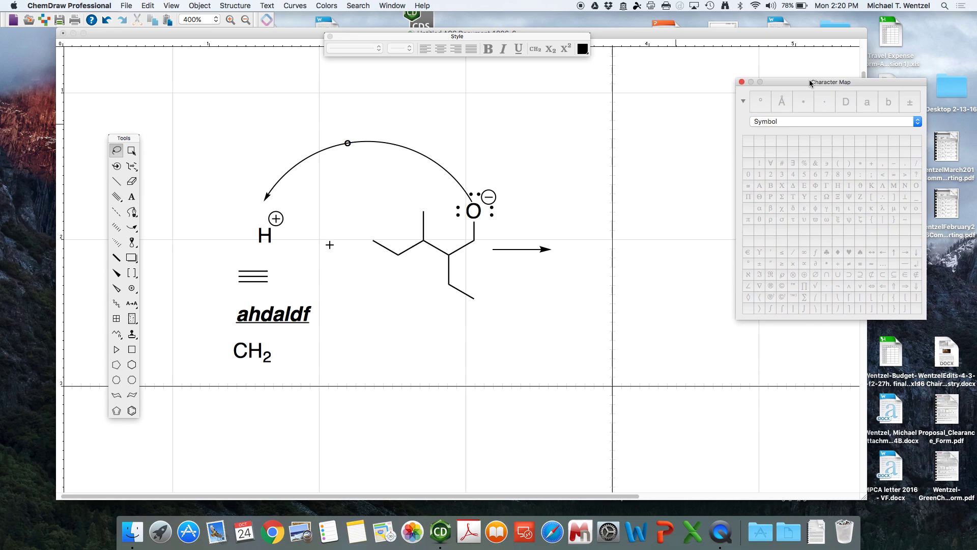
left_click_drag(136, 232, 227, 169)
Place a benzene ring below the reaction arrow.
left_click(132, 410)
left_click(549, 348)
left_click(549, 348)
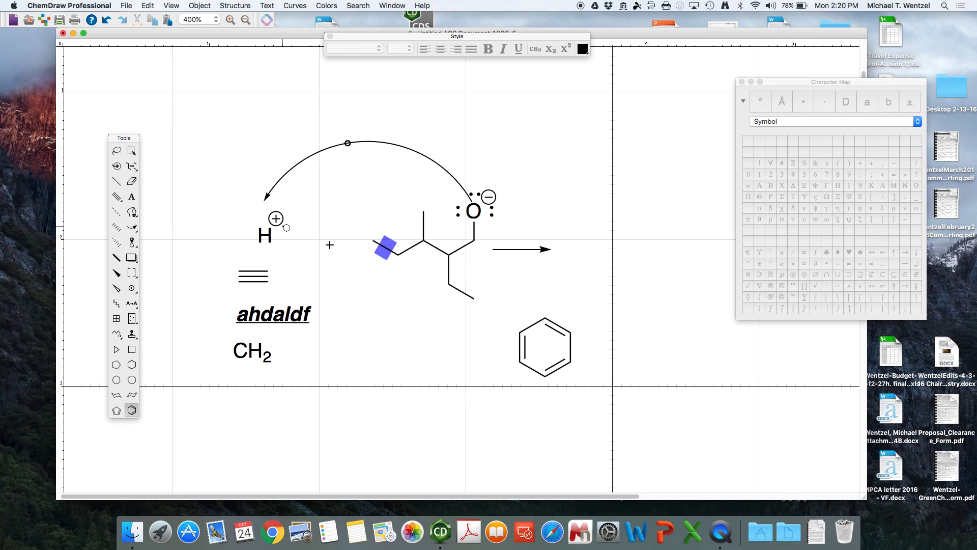
Attach a methyl bond and an OH group to adjacent carbons of the benzene ring and clean up the molecule.
left_click(116, 180)
left_click(571, 332)
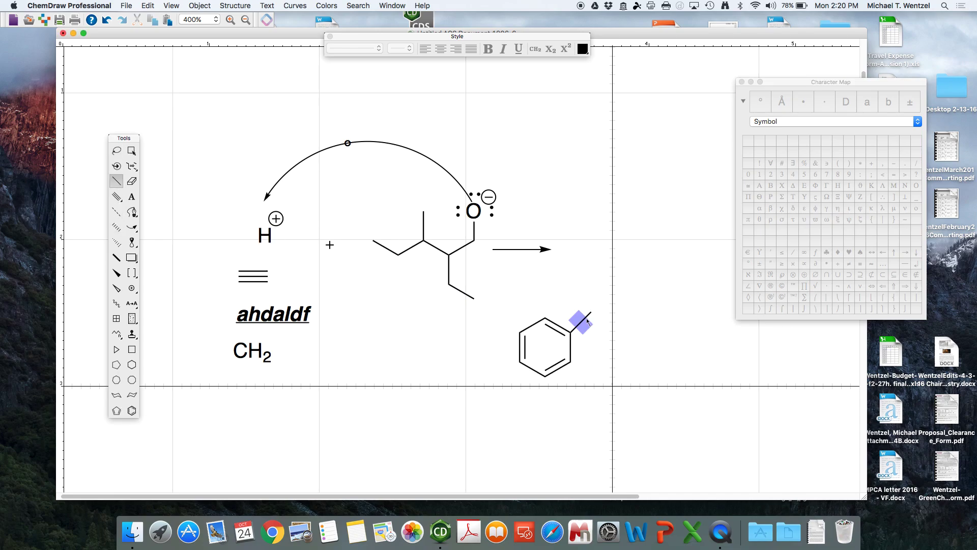
left_click(545, 316)
key("o")
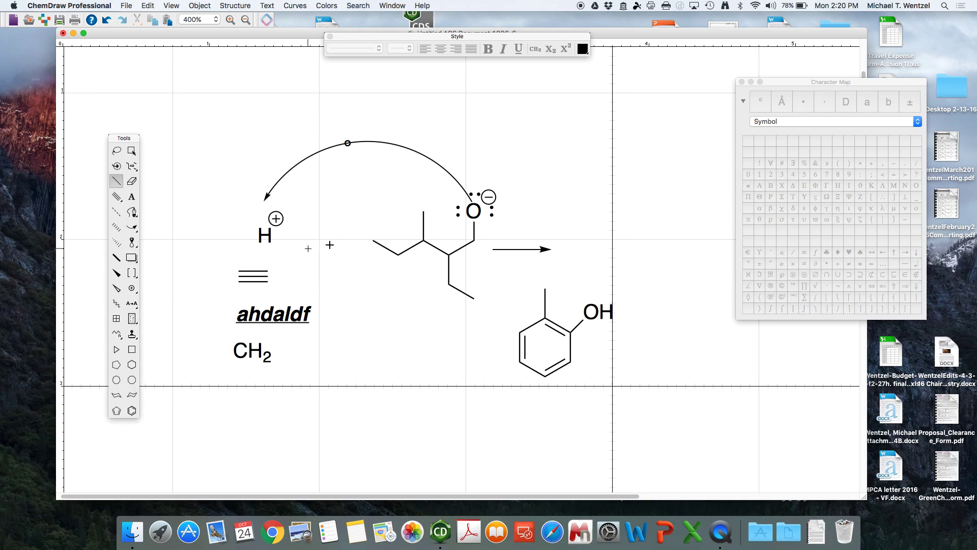
left_click(118, 155)
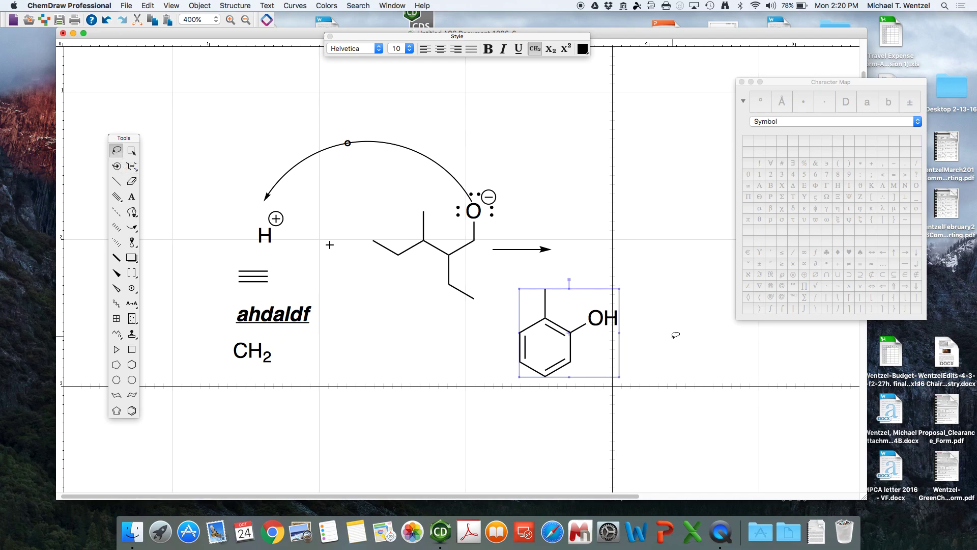
Predict the ¹H-NMR shifts of the methyl-substituted phenol, examine the estimation report at 200% zoom and return to the drawing.
left_click(243, 6)
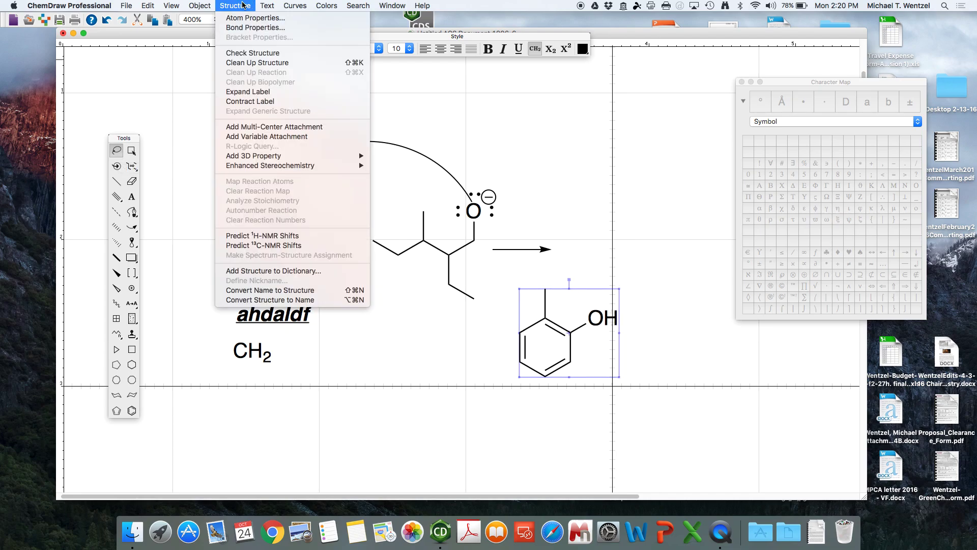
left_click(283, 236)
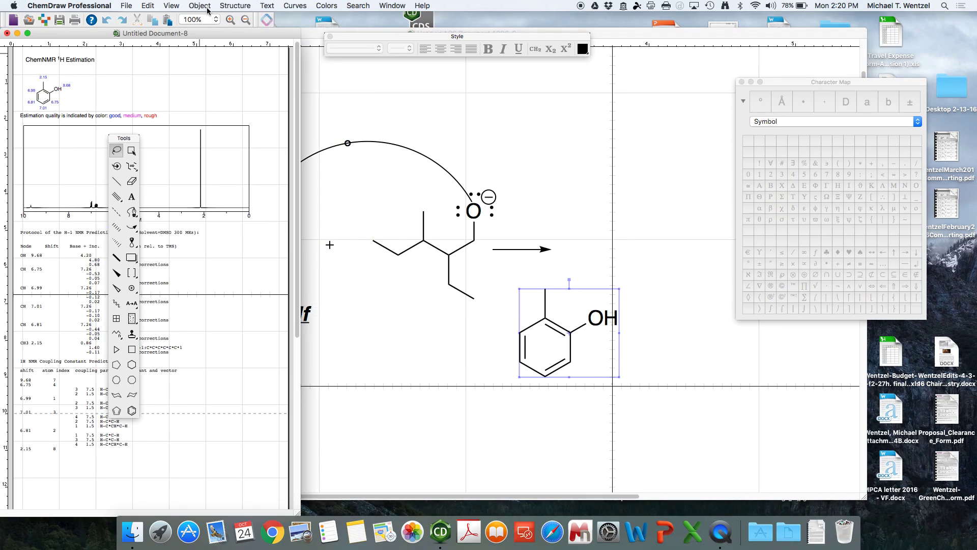
left_click_drag(215, 35, 356, 64)
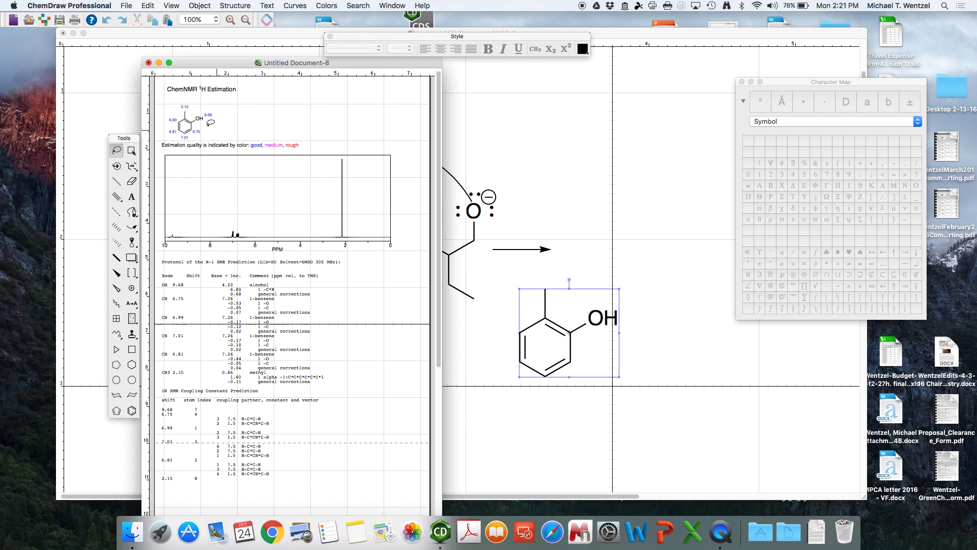
left_click(229, 22)
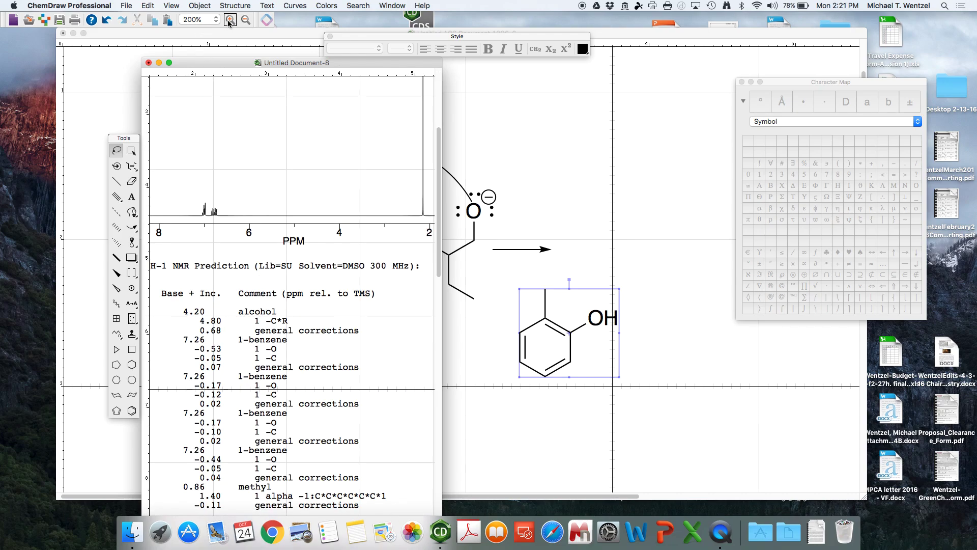
scroll(234, 138, "up", 5)
scroll(272, 246, "left", 3)
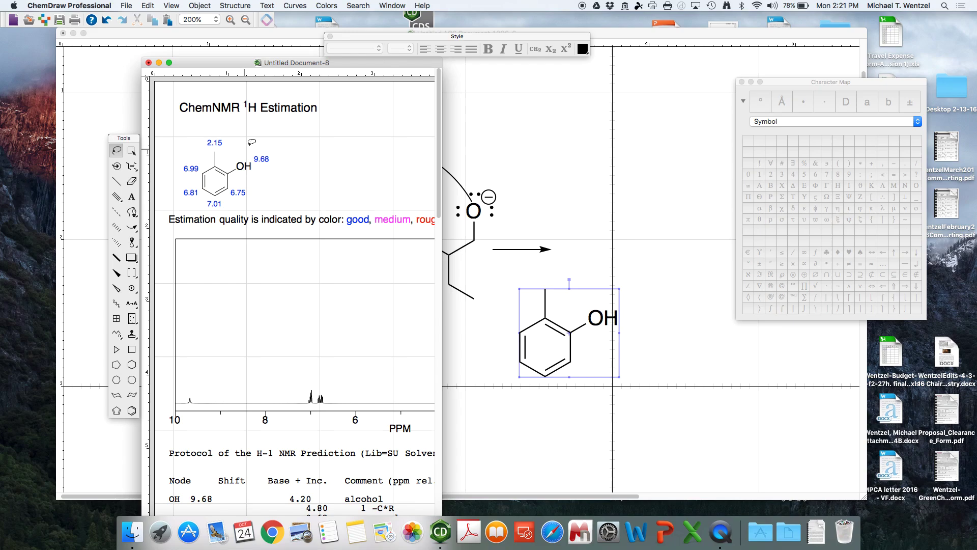
scroll(290, 315, "right", 1)
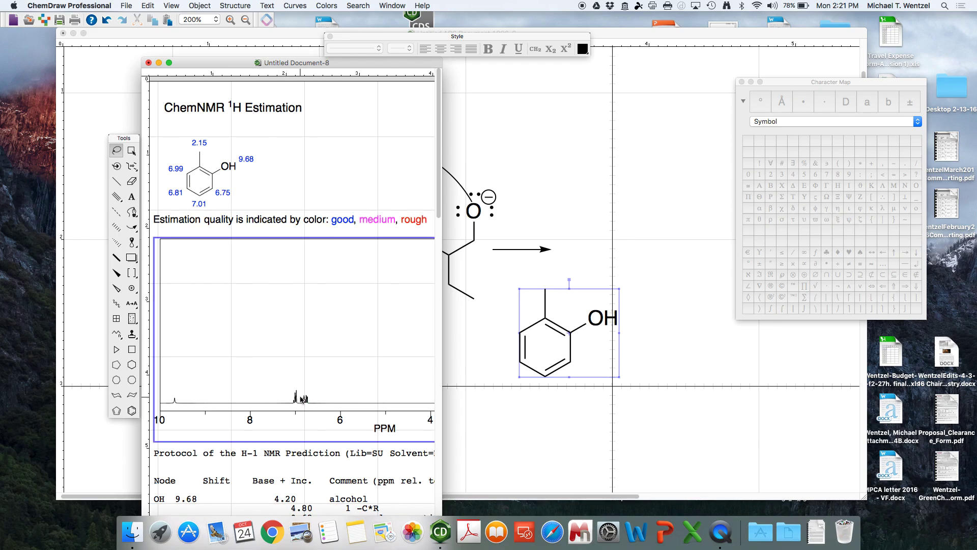
left_click(599, 249)
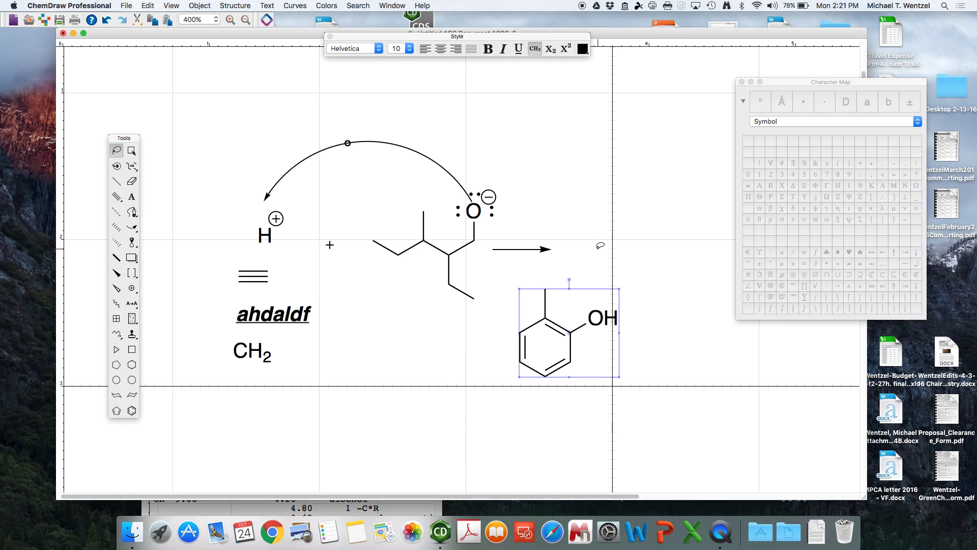
Predict the ¹³C-NMR shifts of the methyl-substituted phenol, examine the labelled structure in the report at 400% zoom and return to the drawing.
left_click(227, 6)
left_click(264, 245)
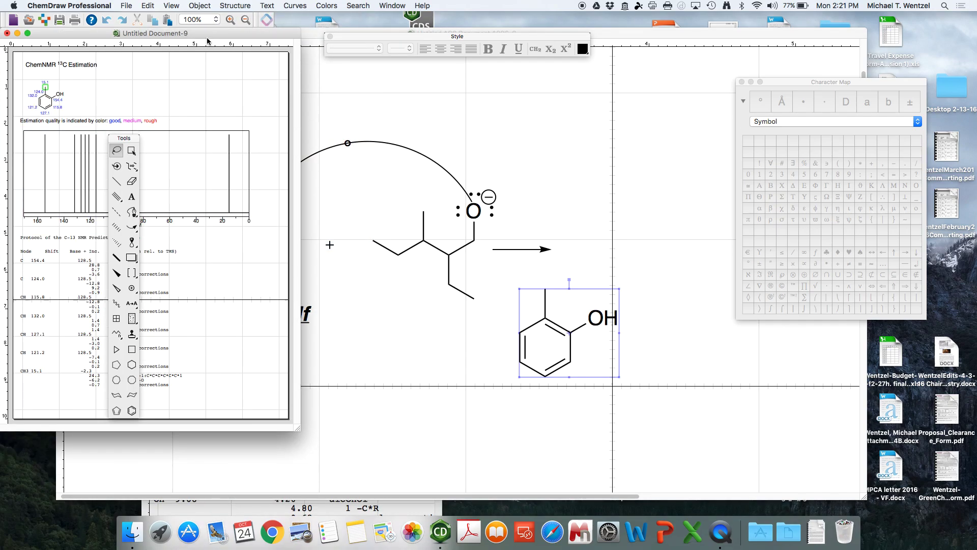
left_click_drag(212, 32, 354, 110)
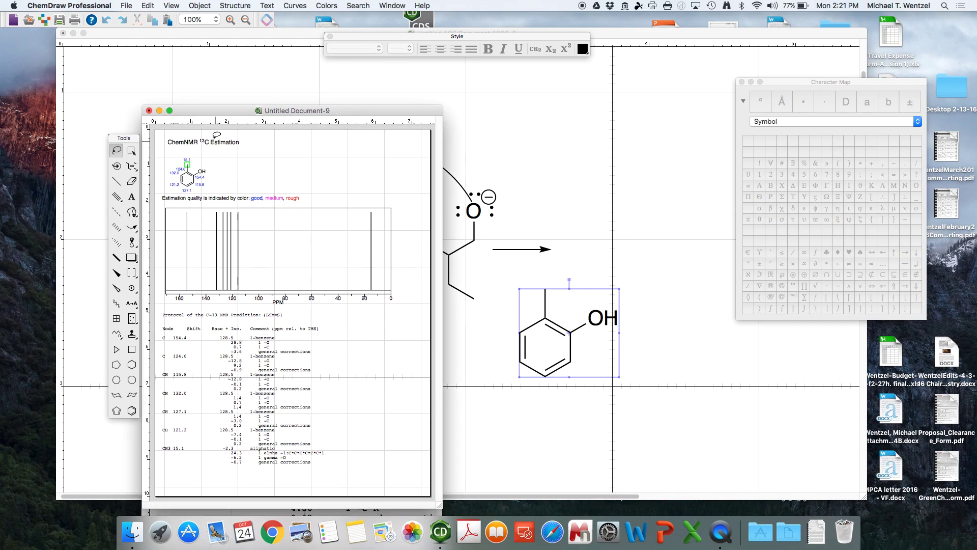
left_click(230, 20)
left_click(230, 20)
left_click(230, 19)
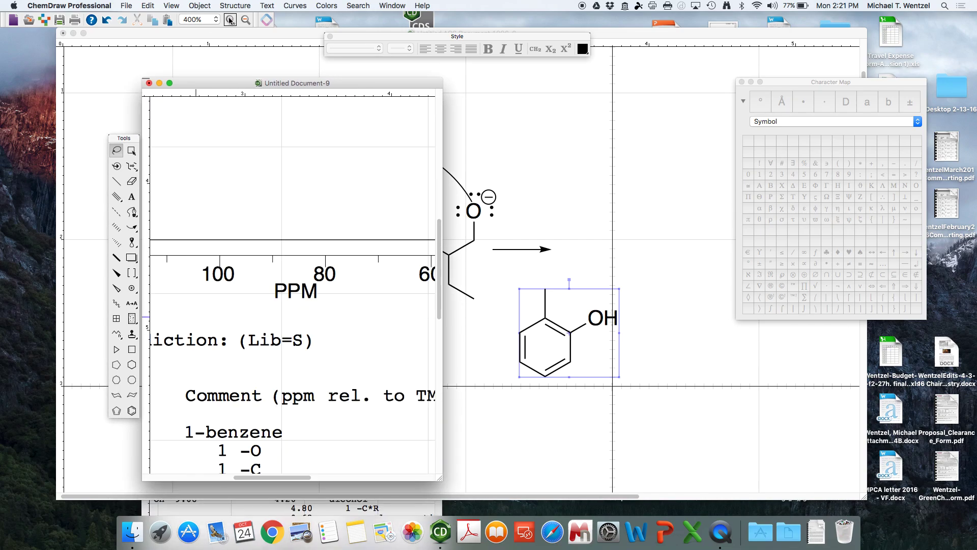
scroll(246, 177, "left", 5)
scroll(373, 166, "left", 2)
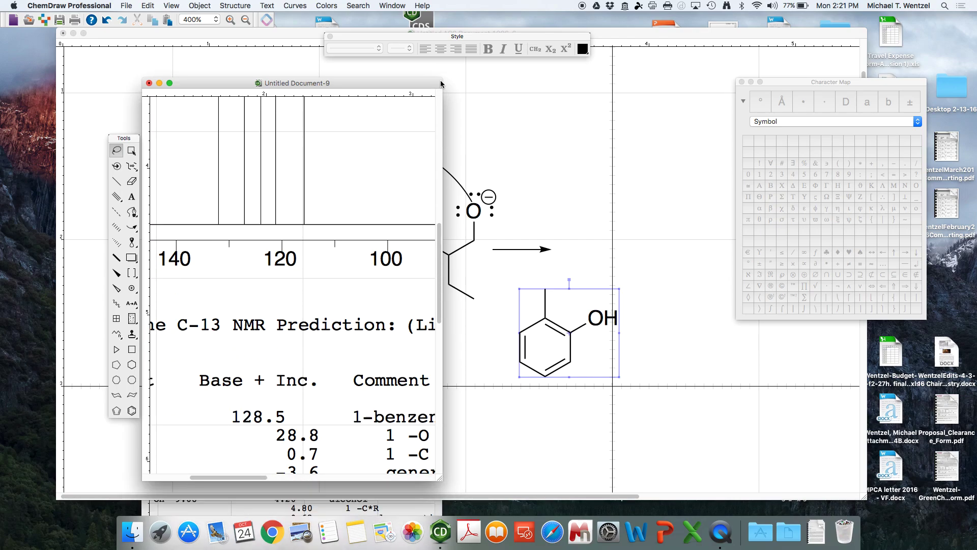
left_click_drag(443, 82, 402, 78)
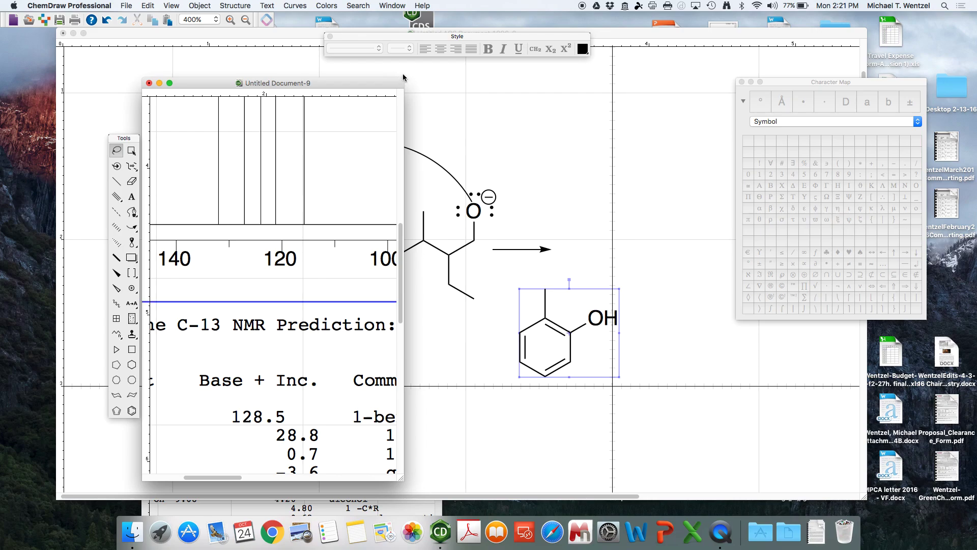
left_click_drag(395, 80, 435, 70)
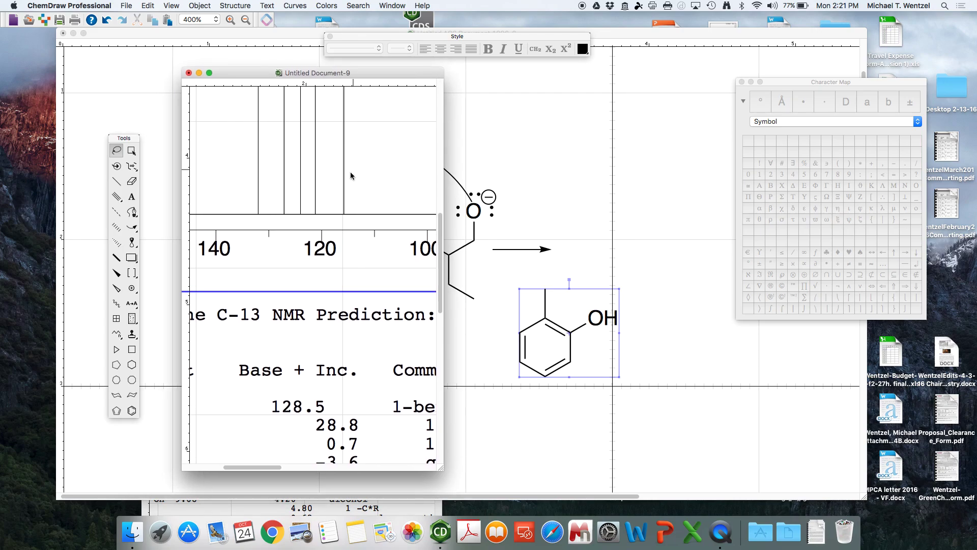
scroll(351, 176, "up", 10)
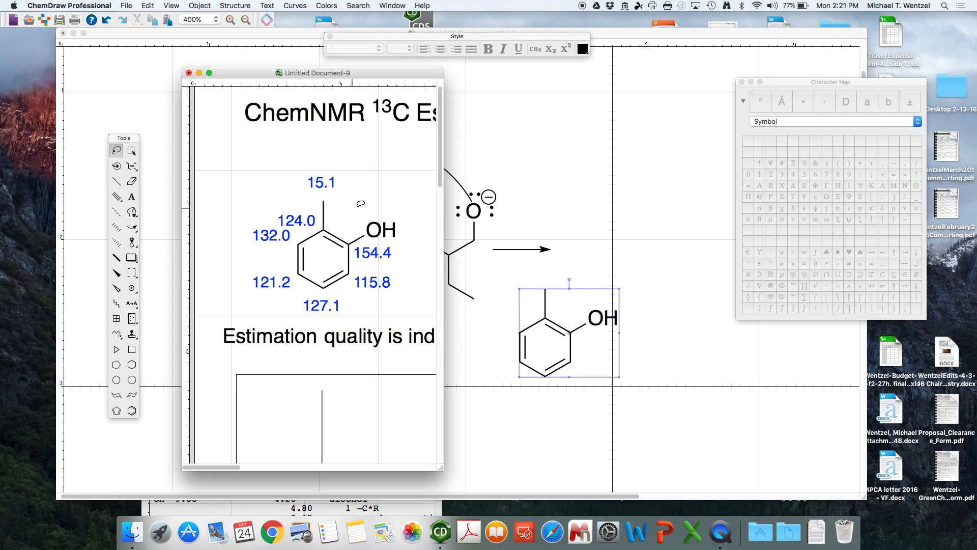
left_click(643, 125)
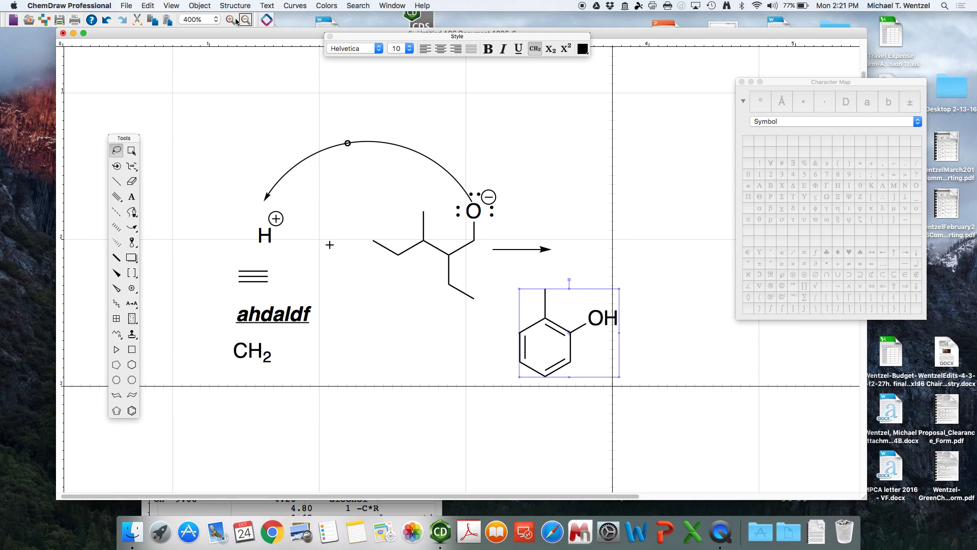
Move the Character Map clear of the drawing and draw a tall five-lane TLC plate beside the methyl-substituted phenol.
scroll(148, 329, "down", 2)
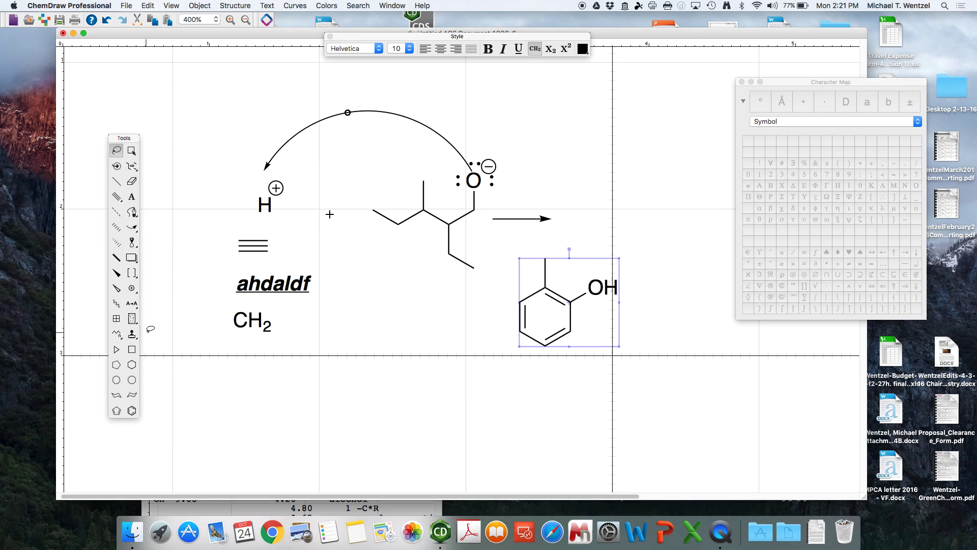
mouse_move(135, 319)
left_mouse_down()
mouse_move(158, 268)
mouse_move(141, 340)
mouse_move(134, 319)
mouse_move(146, 321)
left_mouse_up()
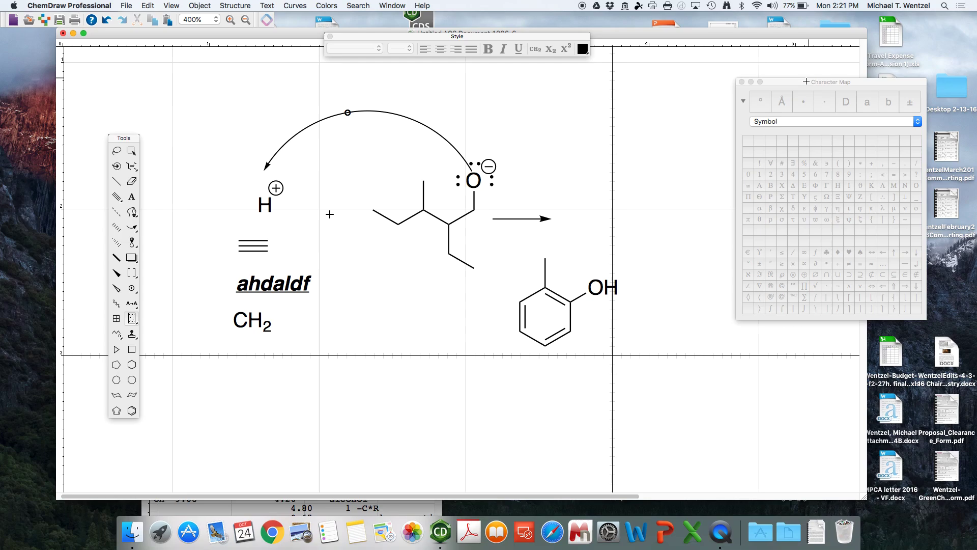
left_click_drag(806, 82, 941, 71)
left_click_drag(658, 134, 784, 336)
left_click(117, 150)
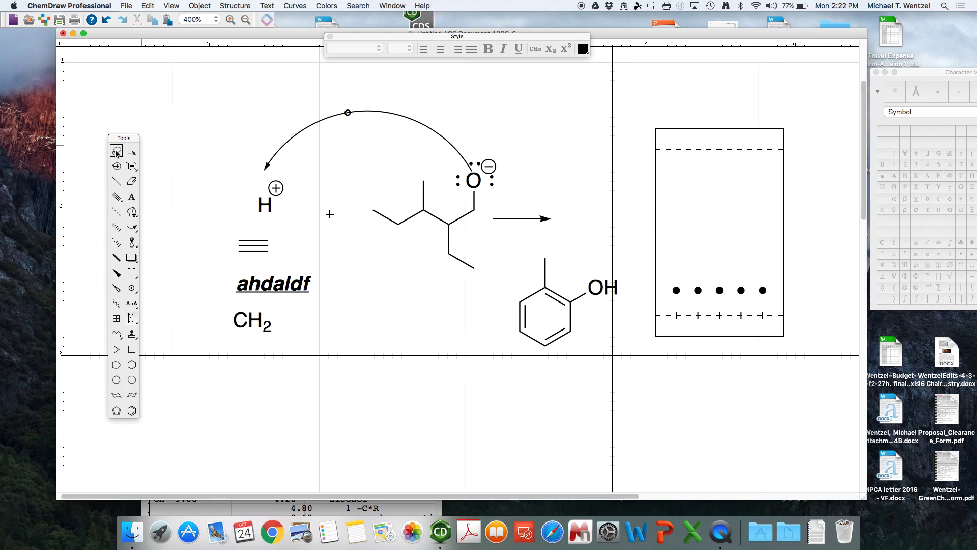
Raise the spots in the TLC plate's first two lanes to different heights and make the plate slightly narrower and taller.
left_click(708, 335)
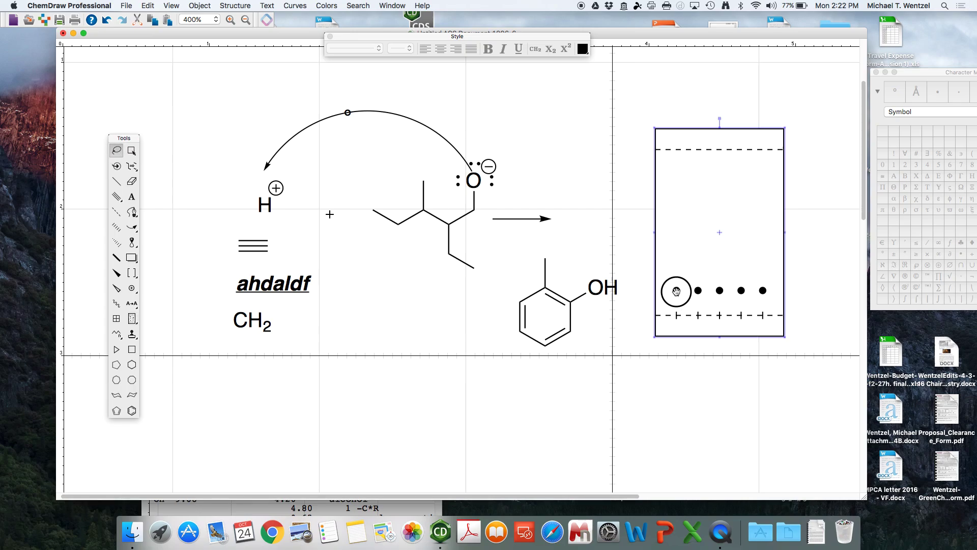
left_click_drag(676, 288, 694, 223)
right_click(681, 226)
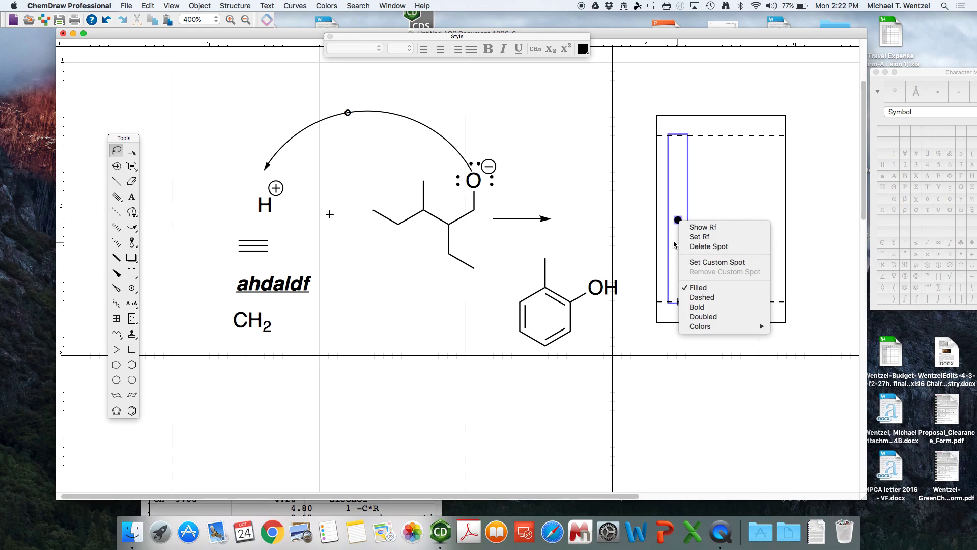
left_click(703, 362)
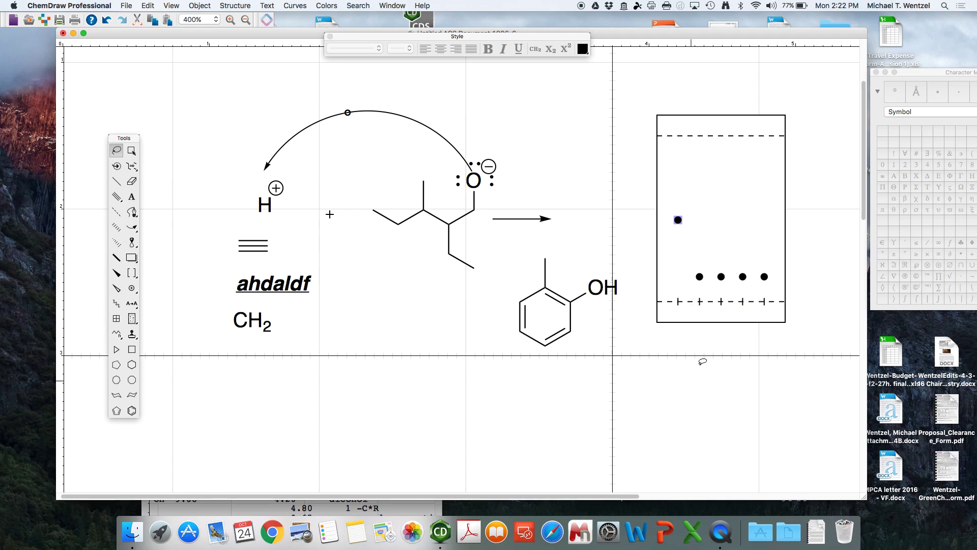
left_click_drag(700, 277, 707, 249)
left_click_drag(785, 323, 727, 331)
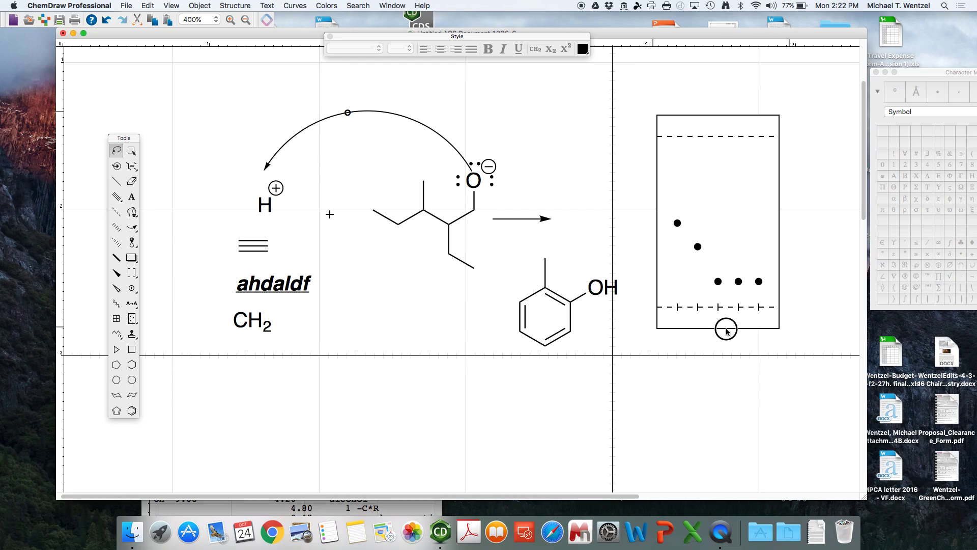
Add another spot below the existing one in the TLC plate's second lane and give it the Doubled style.
left_click(698, 247)
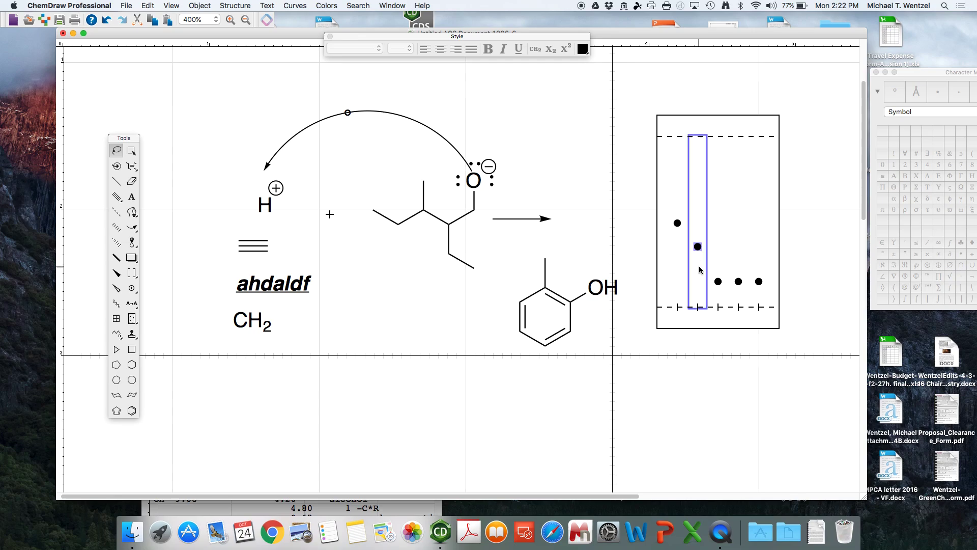
right_click(701, 269)
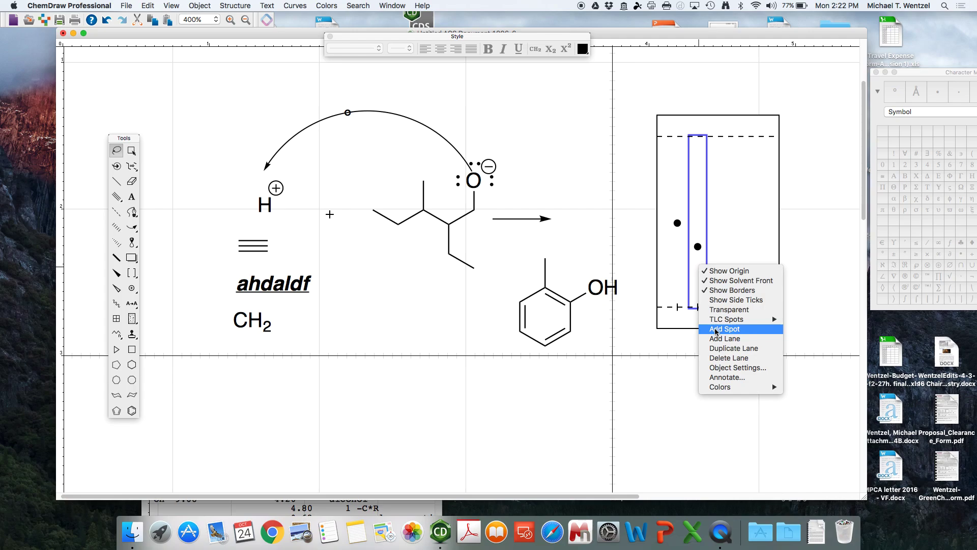
left_click(716, 329)
left_click(698, 268)
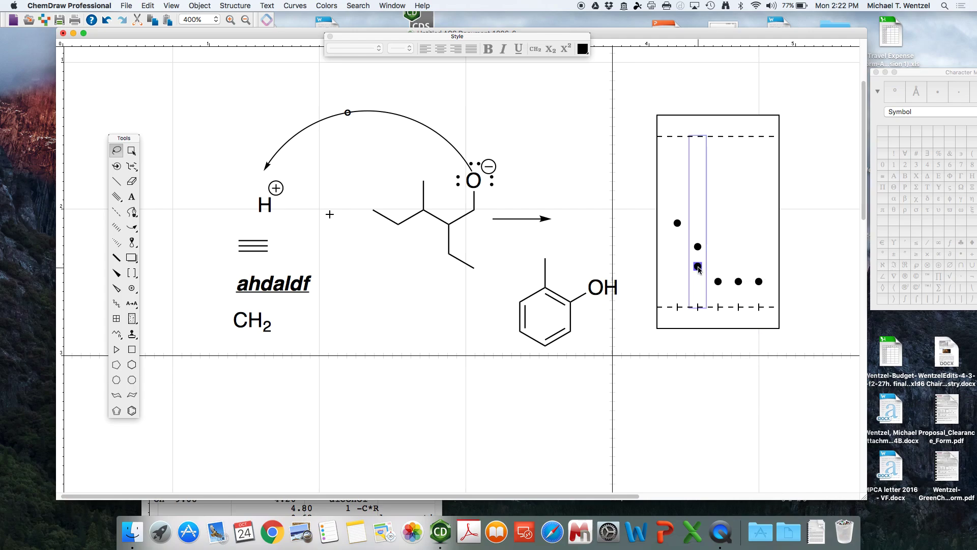
right_click(699, 268)
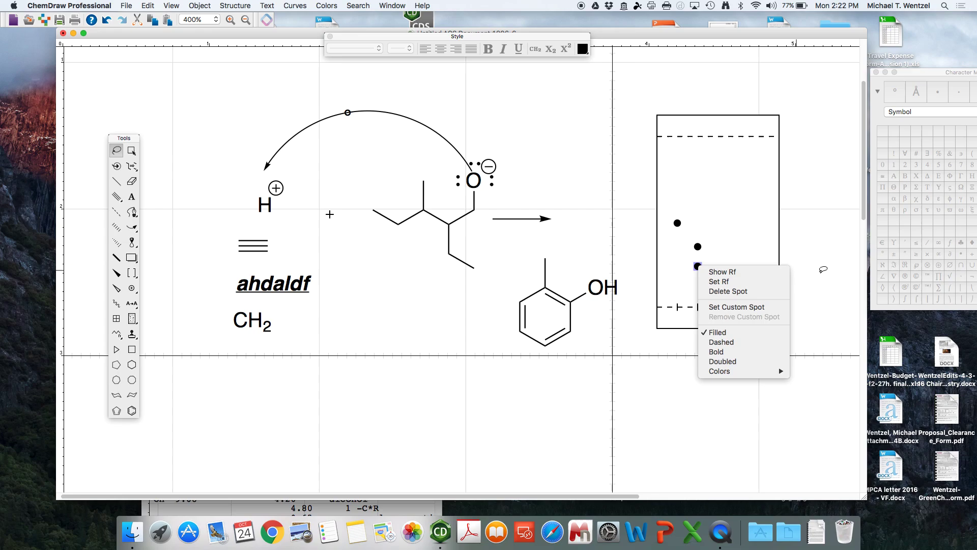
left_click(735, 362)
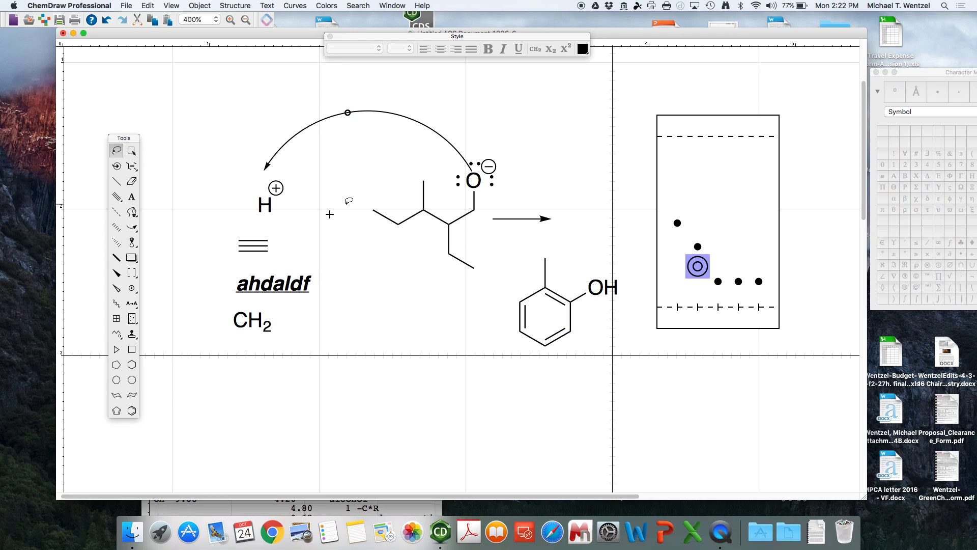
Attach a solid wedged bond and a hashed wedged bond to the second carbon of the alkoxide chain, both pointing down.
scroll(289, 327, "down", 1)
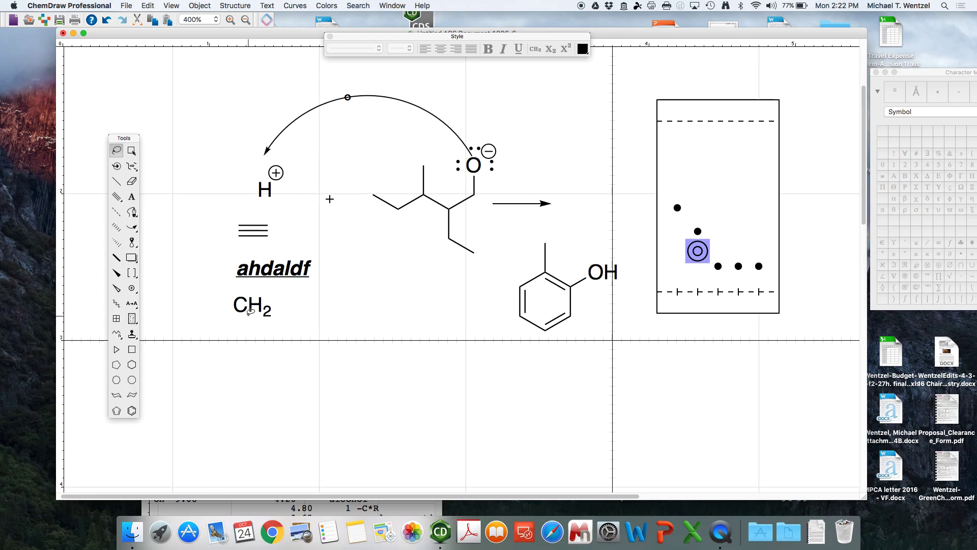
left_click(117, 273)
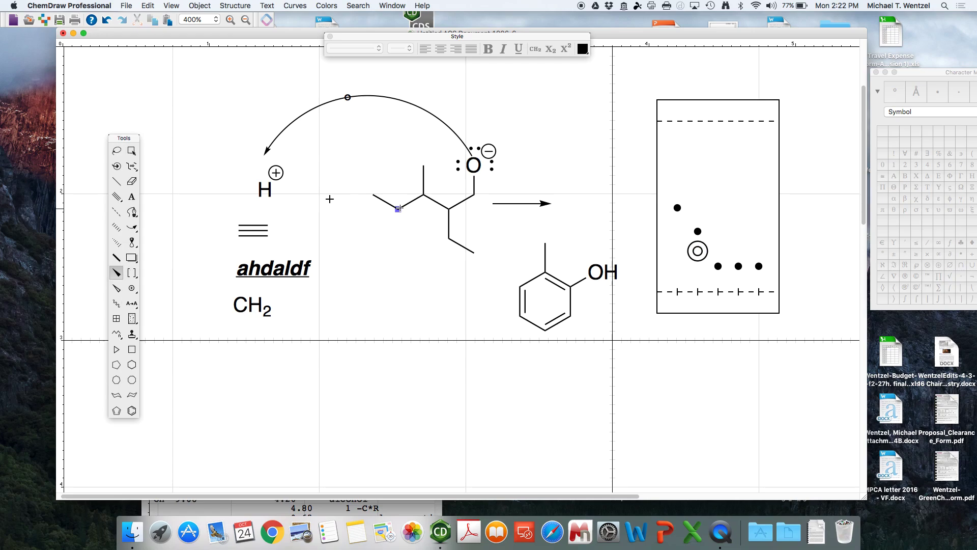
left_click_drag(398, 208, 378, 247)
left_click(117, 244)
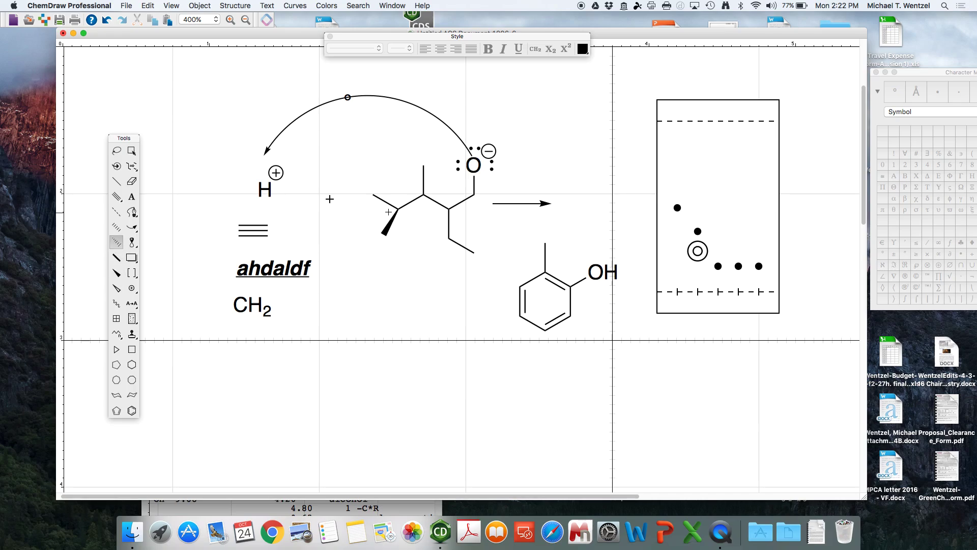
left_click_drag(399, 209, 406, 240)
Review the document stationery formats available for new drawings.
left_click(126, 6)
mouse_move(146, 39)
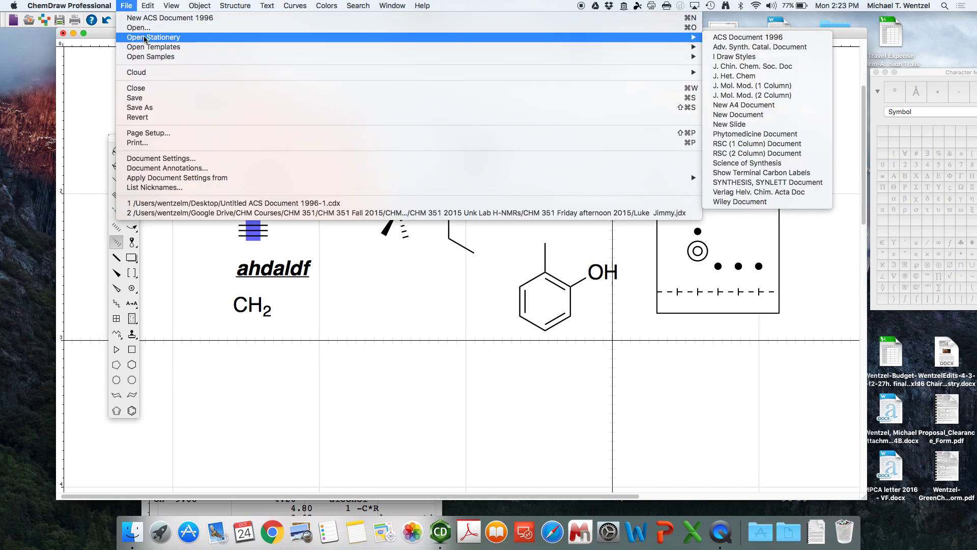
left_click(365, 291)
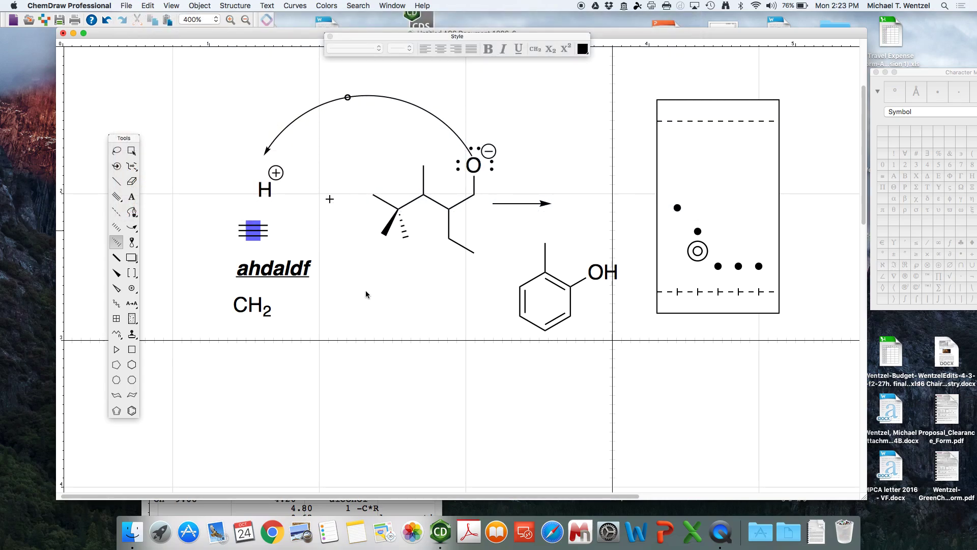
Select the whole alkoxide chain with the Lasso, and select the methyl-substituted phenol in its place.
left_click(117, 152)
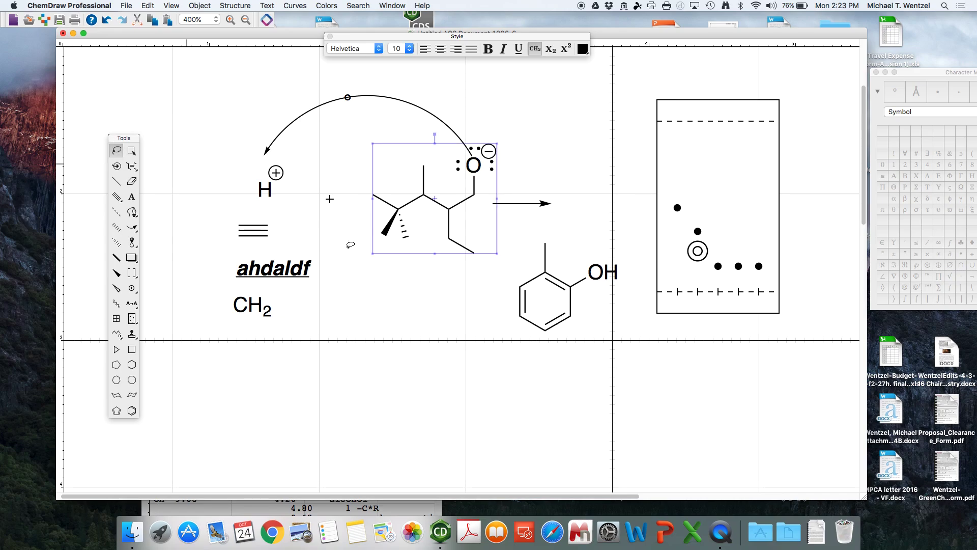
double_click(533, 277)
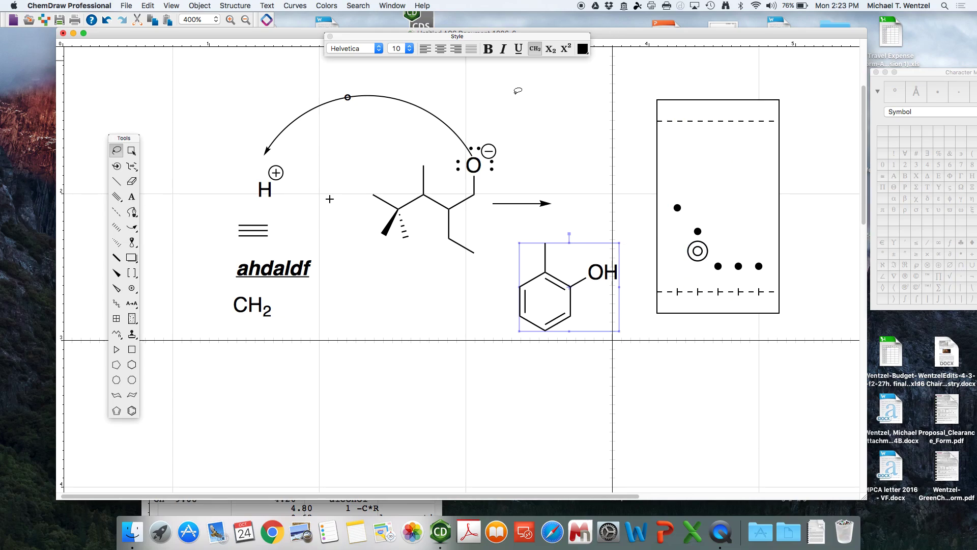
Look through the categories of the template library, including Clipware, Bio Instruments, Microorganisms and Organelles.
left_click(135, 338)
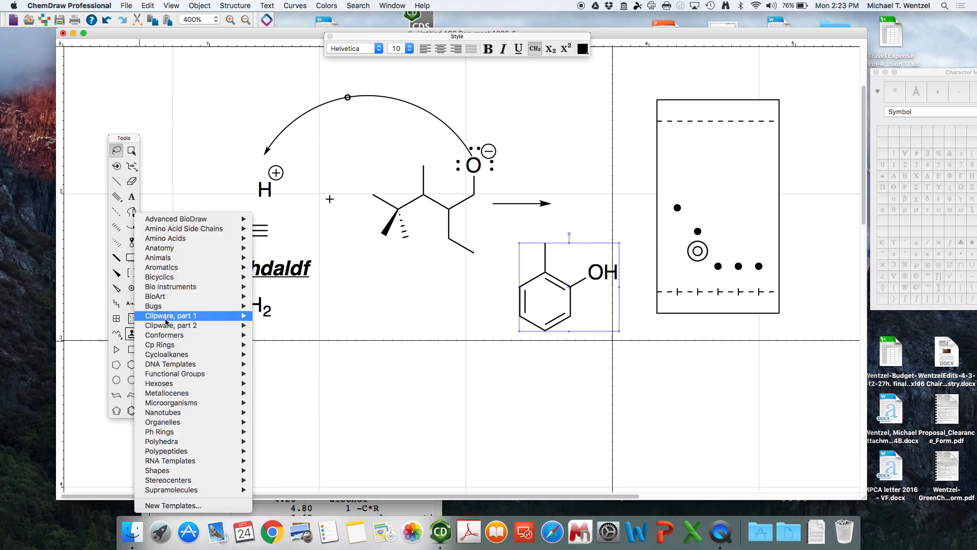
mouse_move(166, 321)
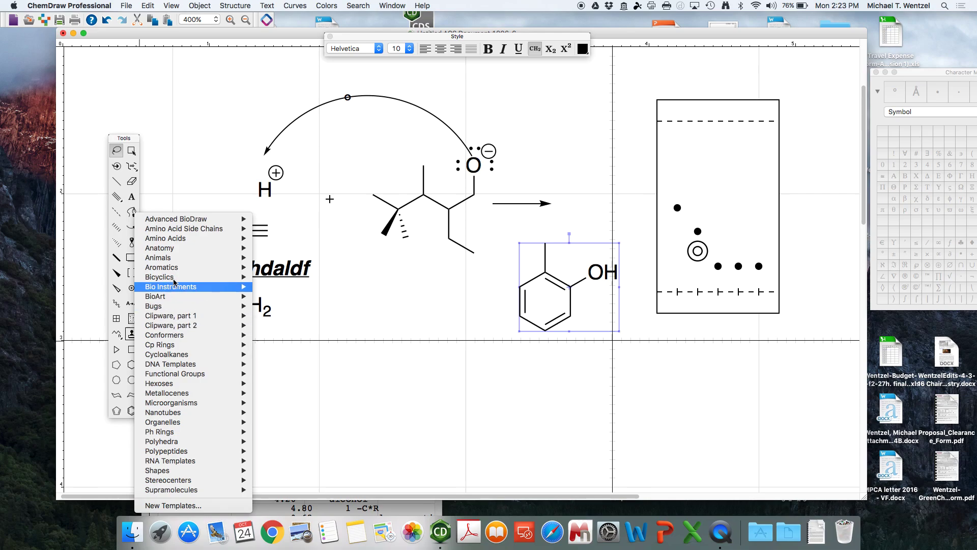
mouse_move(175, 289)
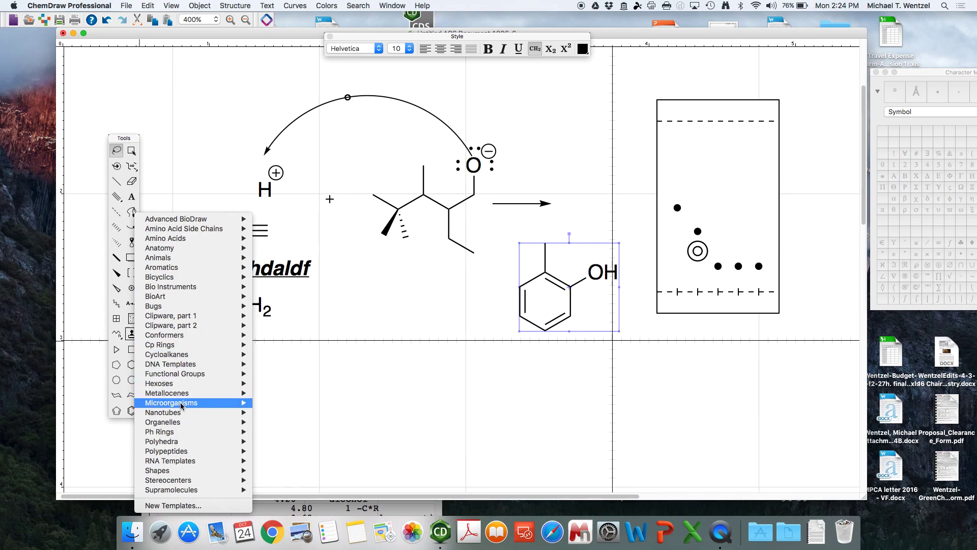
mouse_move(181, 406)
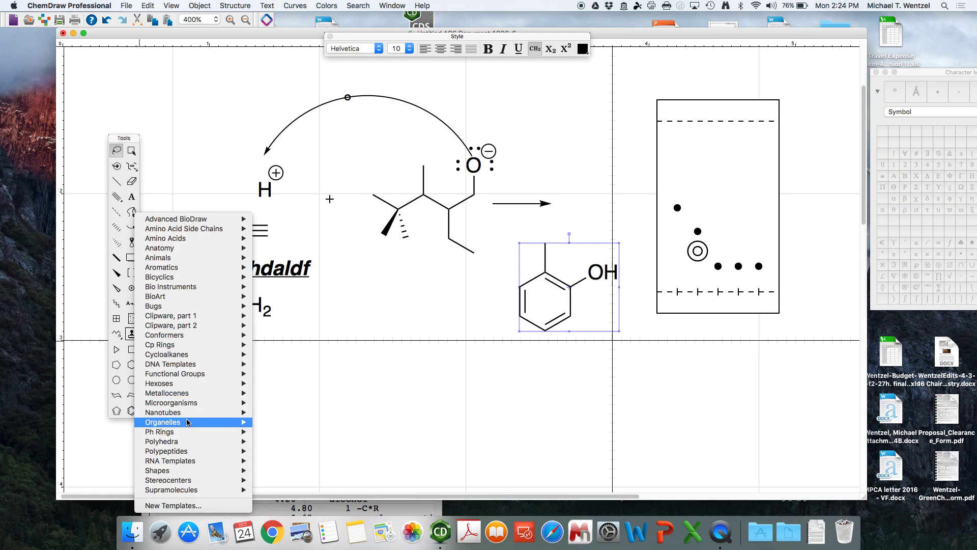
mouse_move(188, 423)
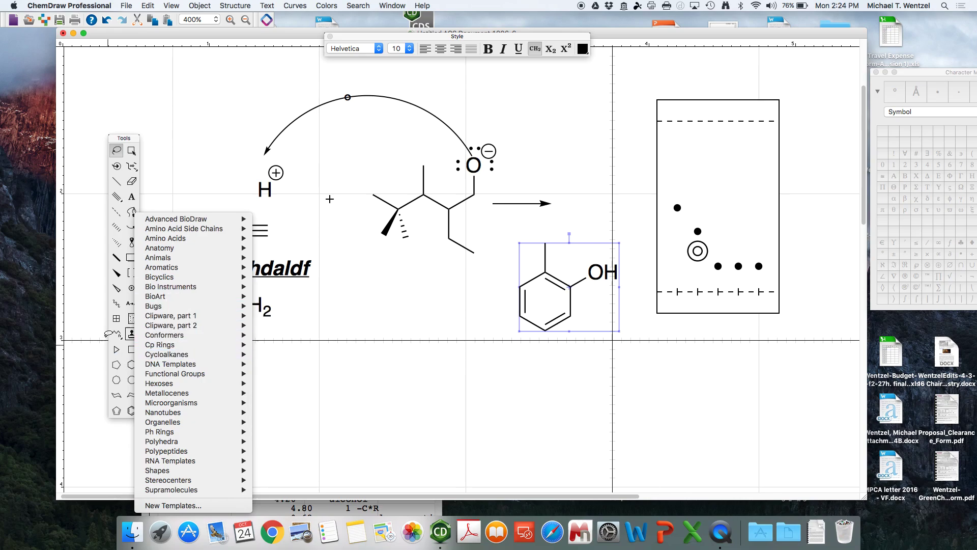
left_click(108, 331)
Place the lion picture from the Animals templates in the empty area below the reaction scheme.
left_click(131, 335)
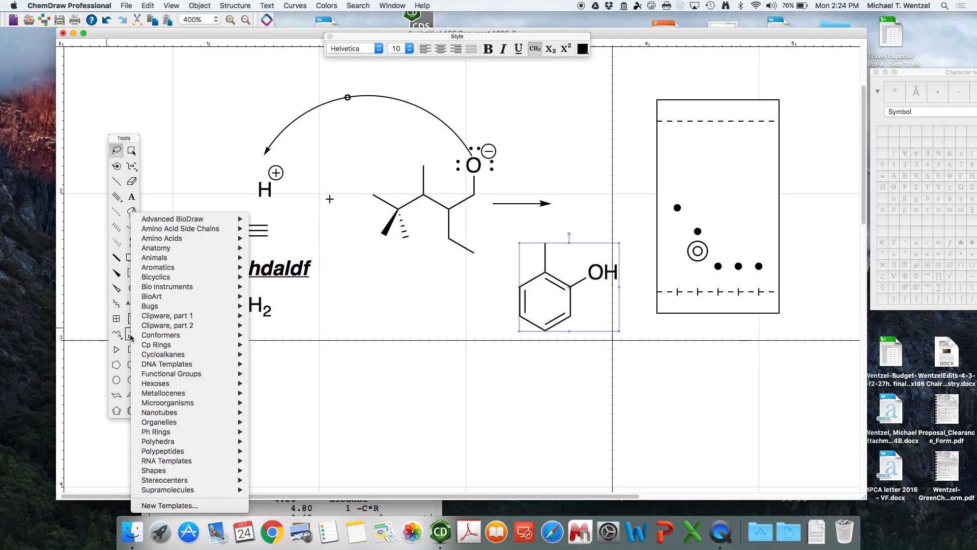
left_click(130, 336)
left_click(130, 336)
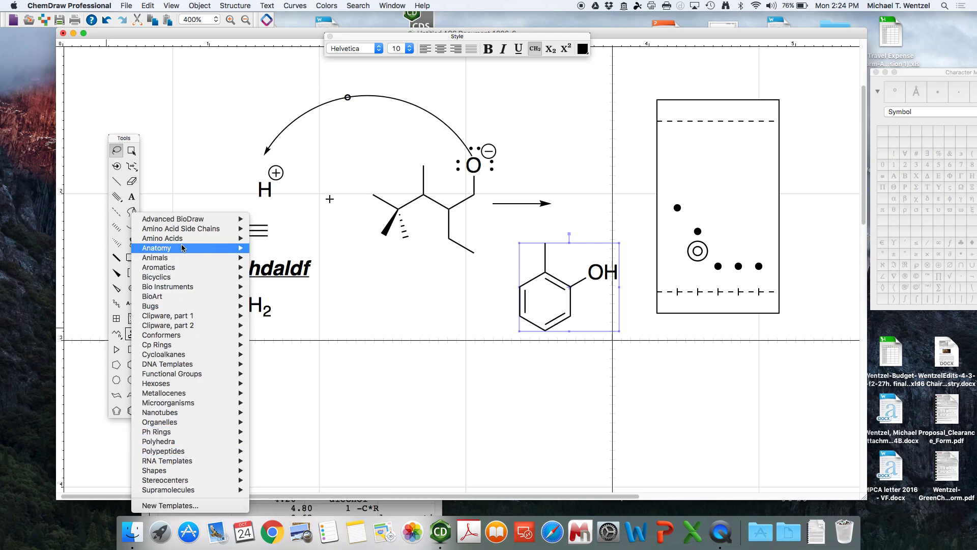
mouse_move(182, 248)
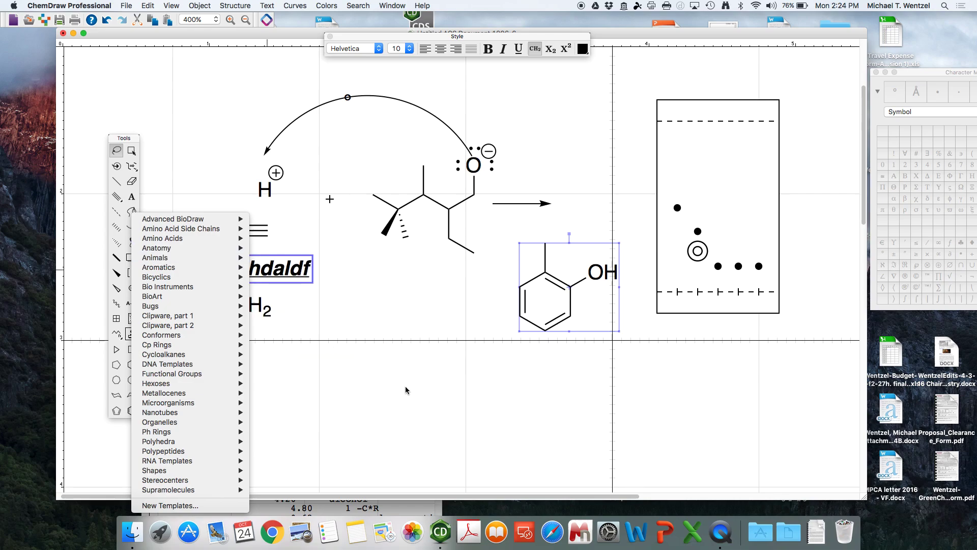
mouse_move(211, 257)
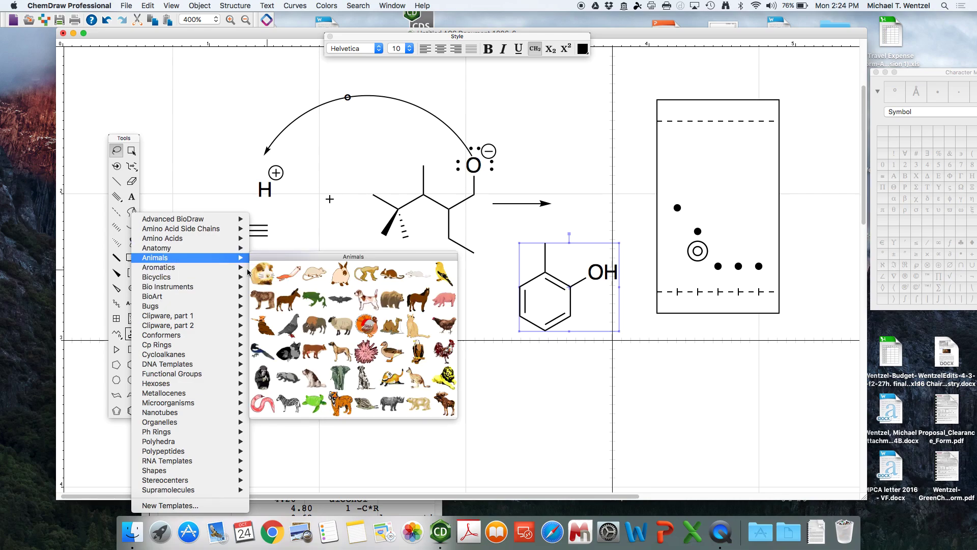
left_click(444, 378)
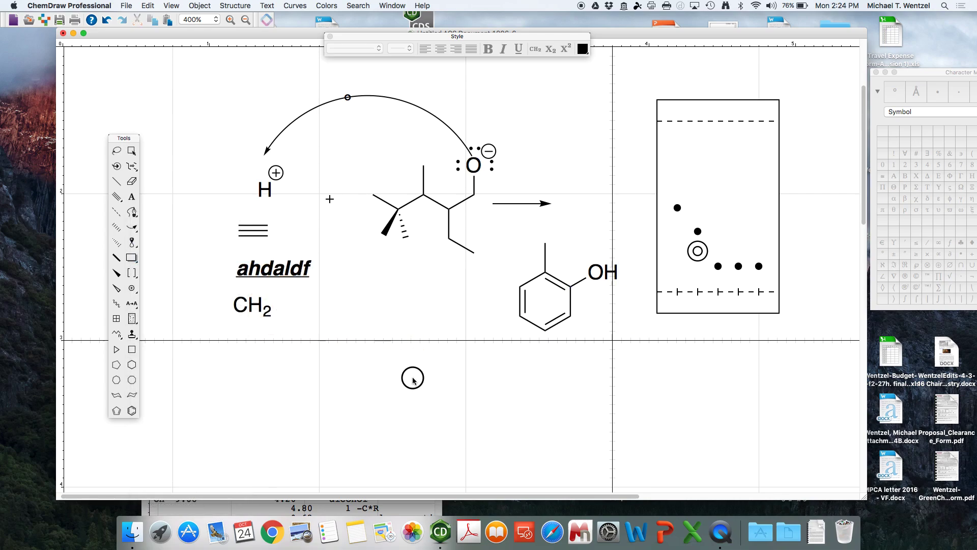
left_click_drag(407, 377, 489, 448)
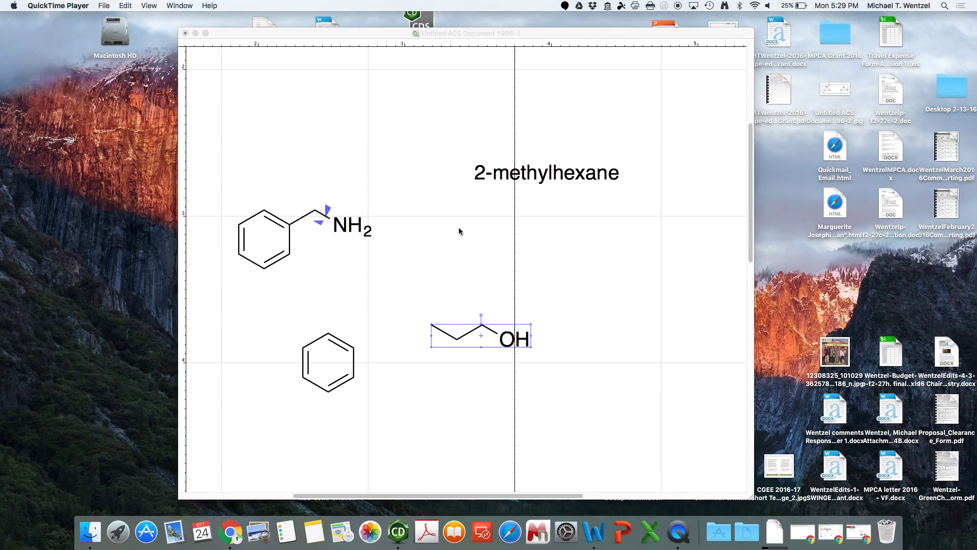
Select the benzene ring with the CH2NH2 side chain and convert the structure to its chemical name.
left_click(265, 221)
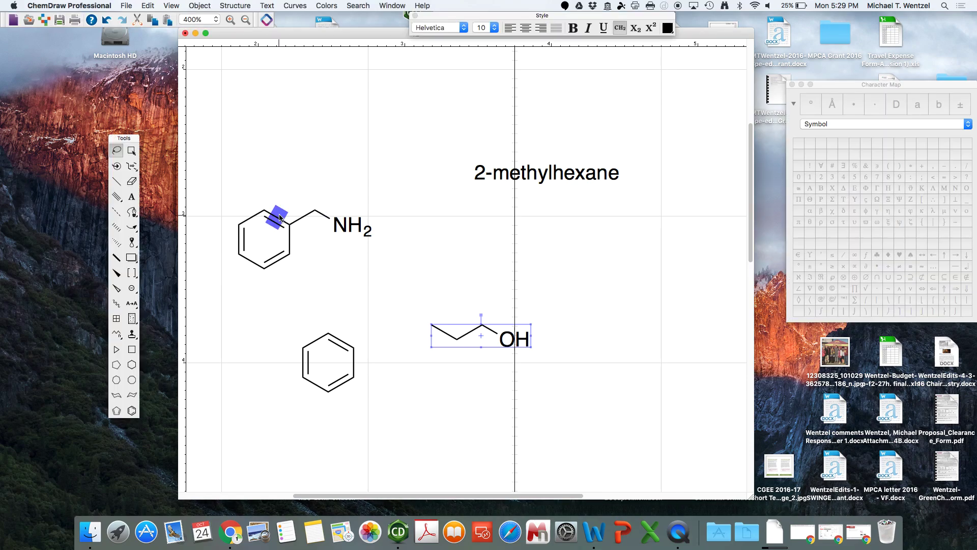
double_click(280, 219)
mouse_move(323, 174)
left_mouse_down()
mouse_move(223, 210)
mouse_move(323, 277)
mouse_move(394, 225)
mouse_move(377, 183)
left_mouse_up()
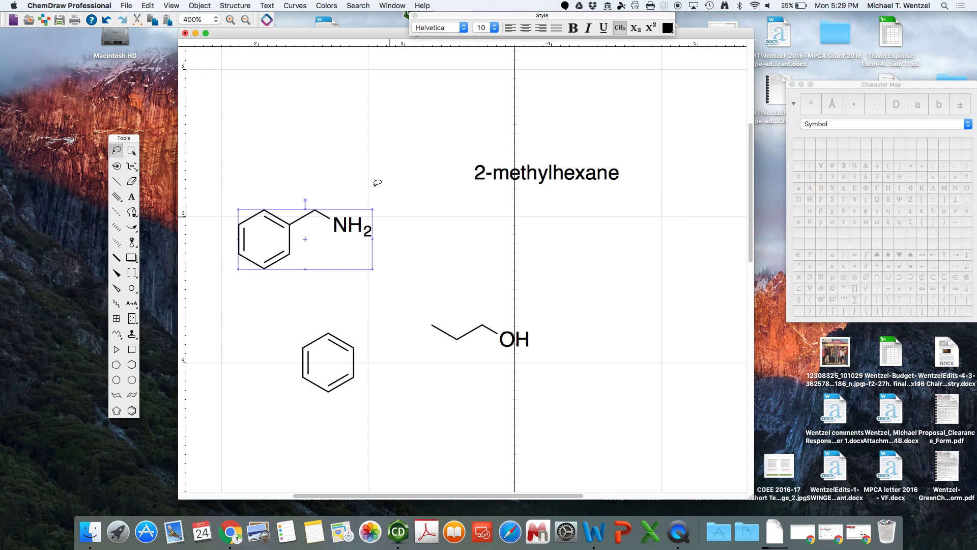
left_click(239, 10)
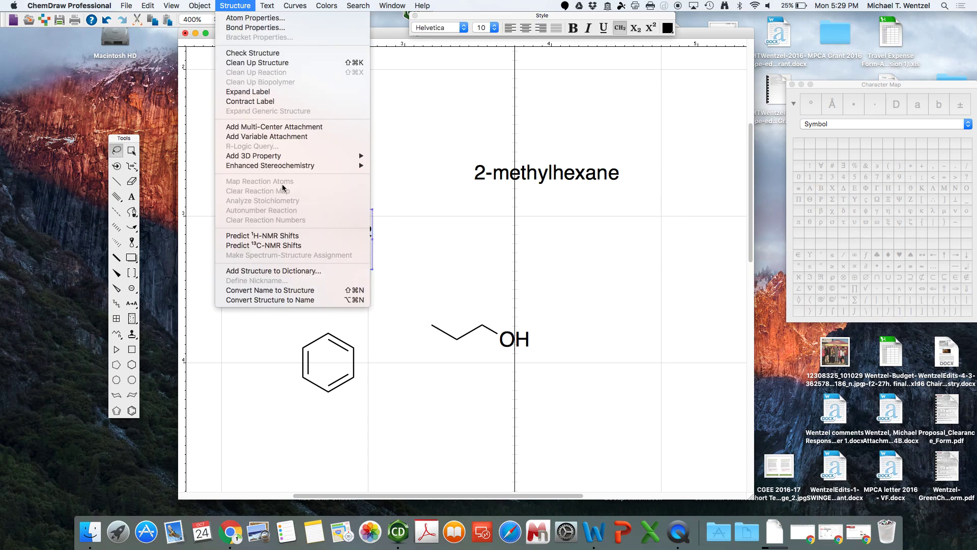
left_click(285, 299)
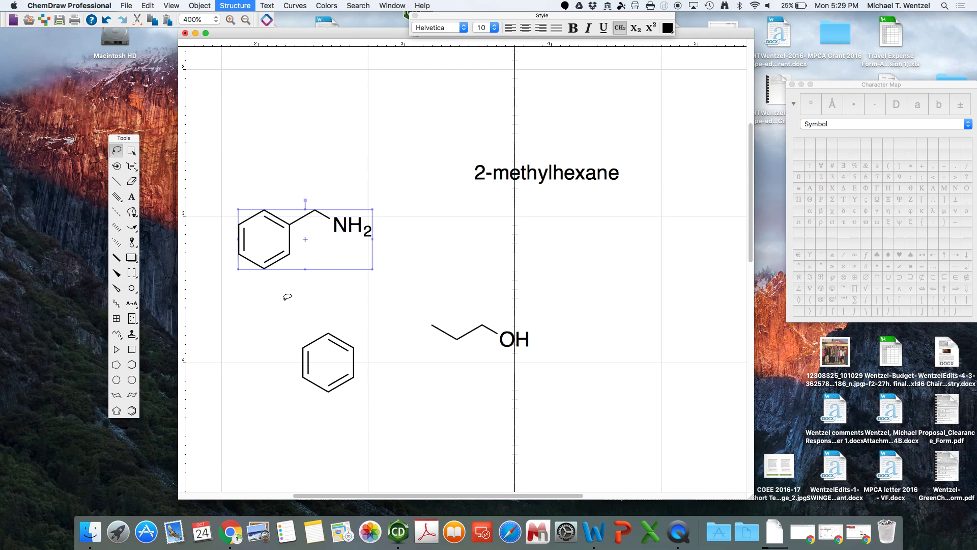
Select the three-carbon alcohol and convert the structure to its chemical name.
double_click(457, 339)
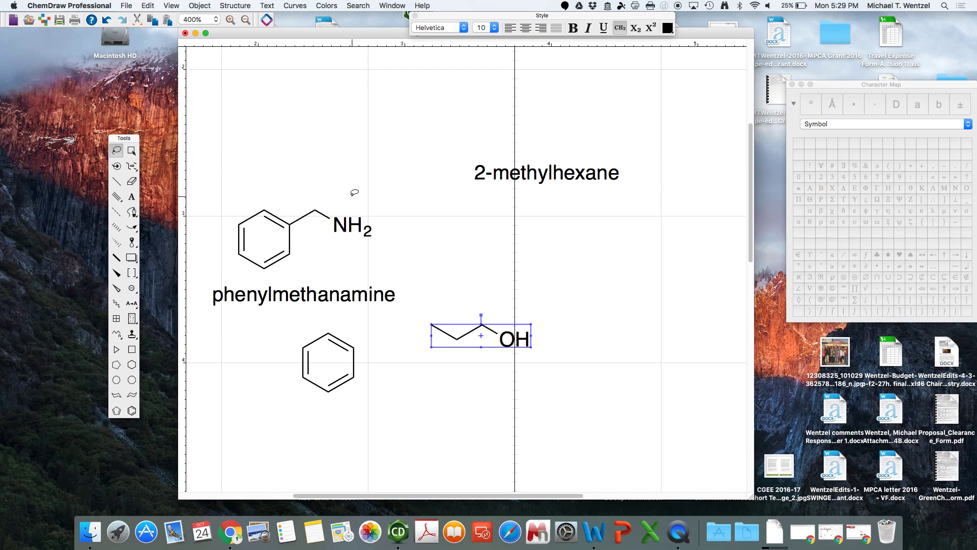
left_click(239, 6)
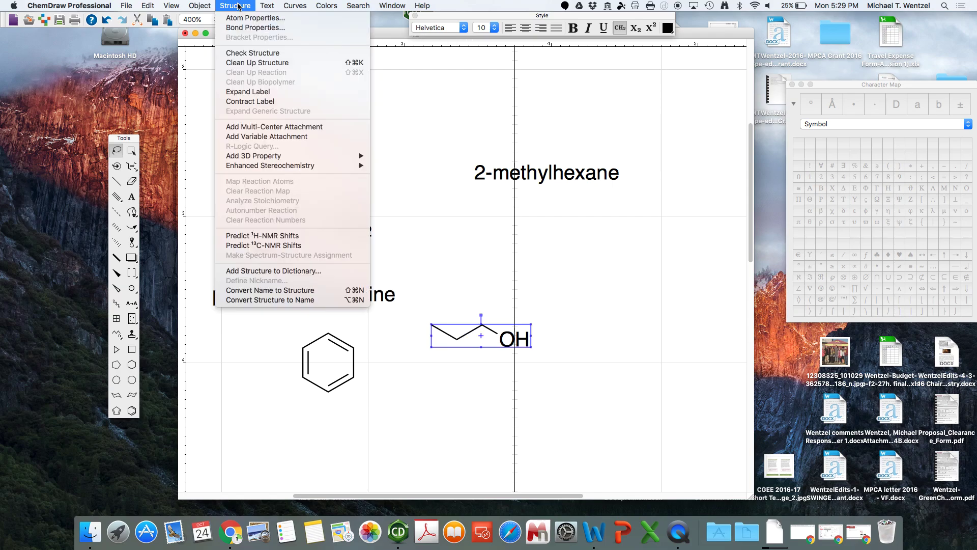
left_click(282, 300)
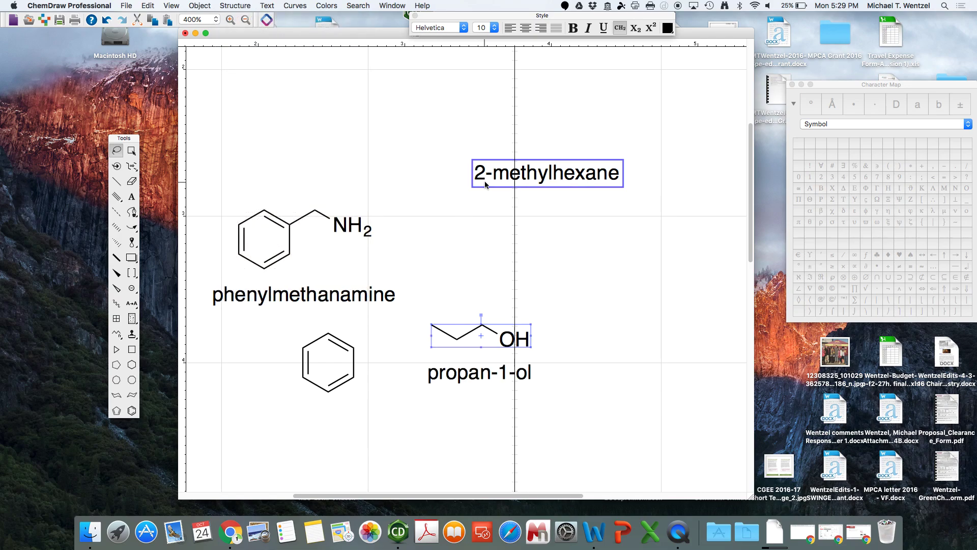
Convert the text 2-methylhexane to a structure and position the resulting skeleton directly beneath the name.
left_click(505, 173)
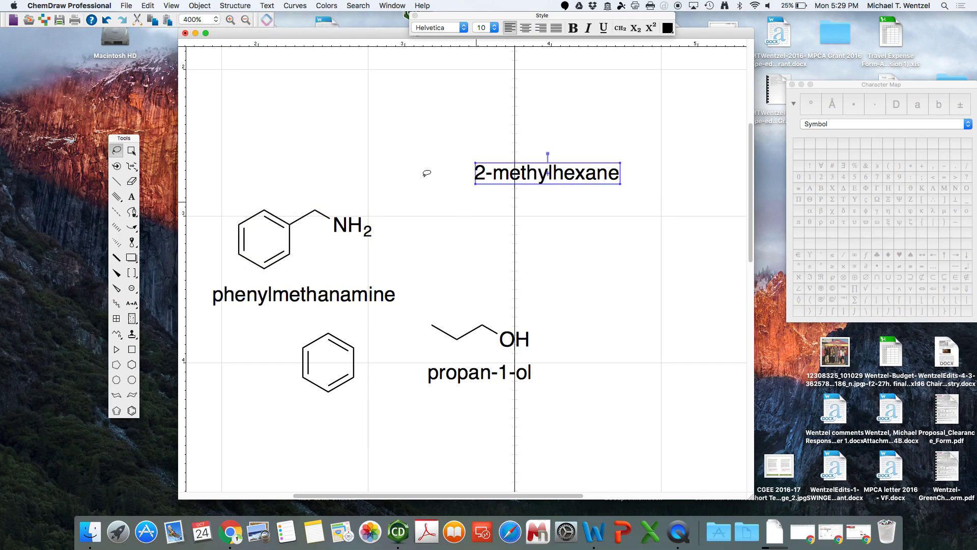
left_click(244, 6)
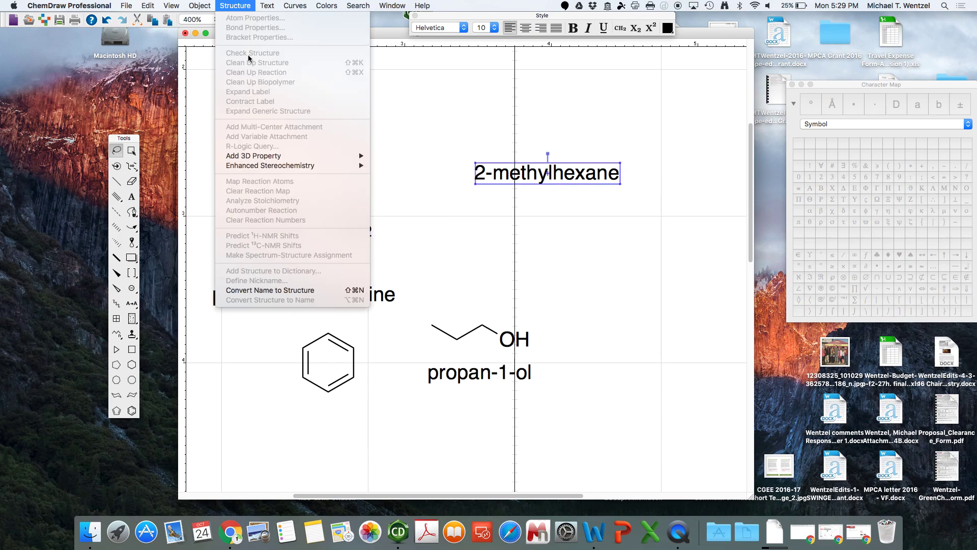
left_click(276, 290)
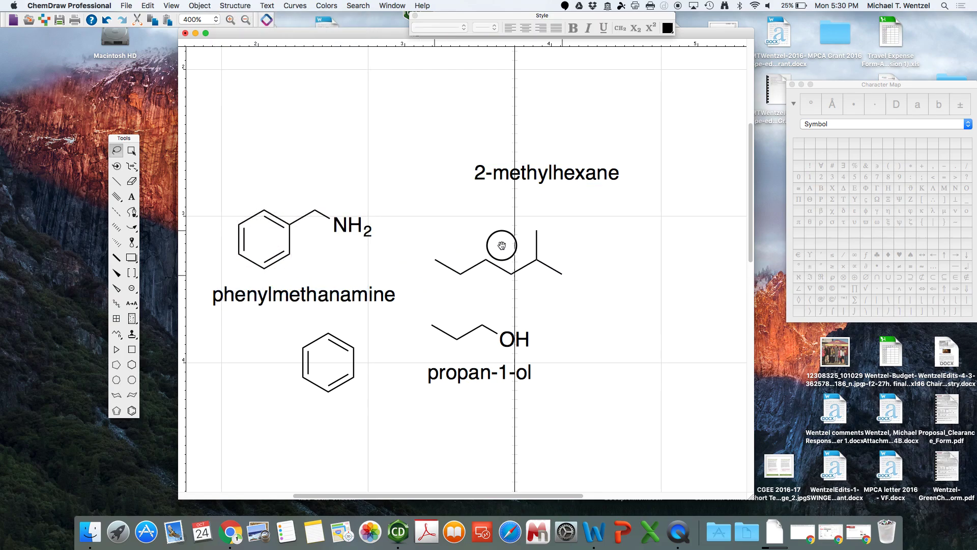
left_click_drag(501, 245, 557, 221)
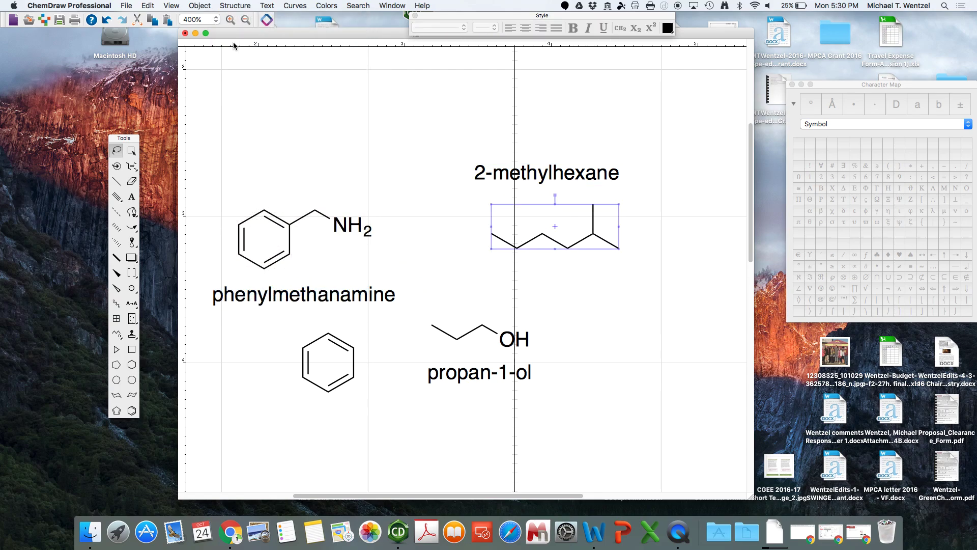
Turn on the display of chemical warnings for the document.
left_click(172, 6)
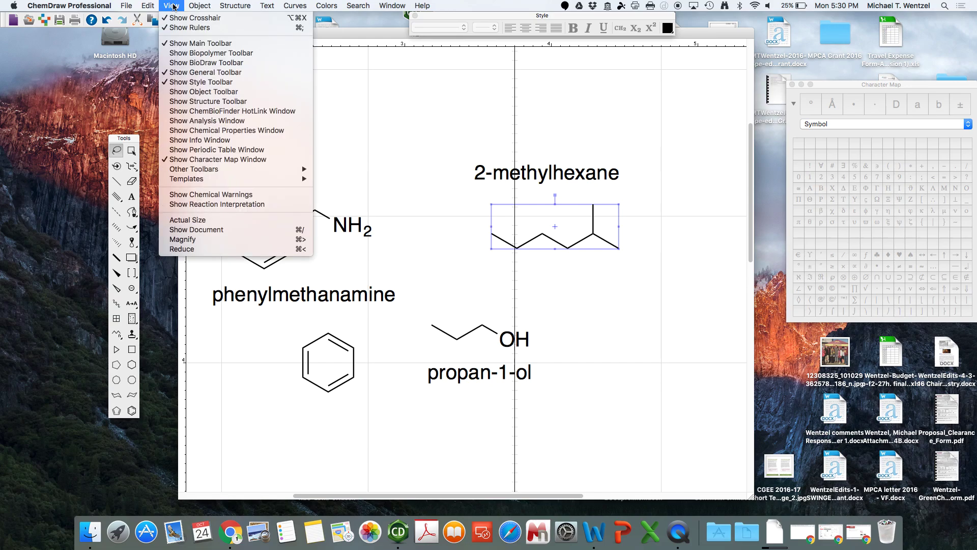
left_click(182, 194)
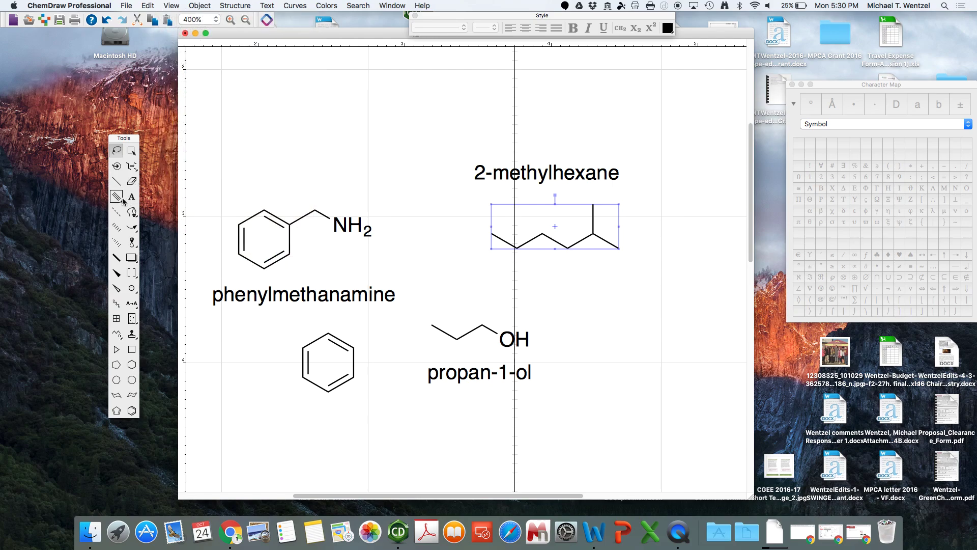
Add a circled negative charge to the nitrogen of the amine attached to the benzene ring.
left_click(136, 289)
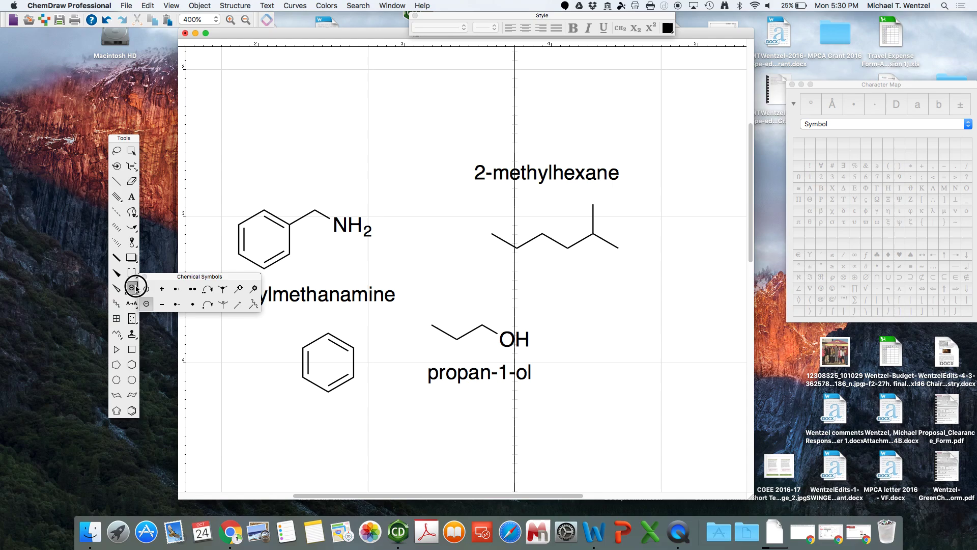
left_click(341, 225)
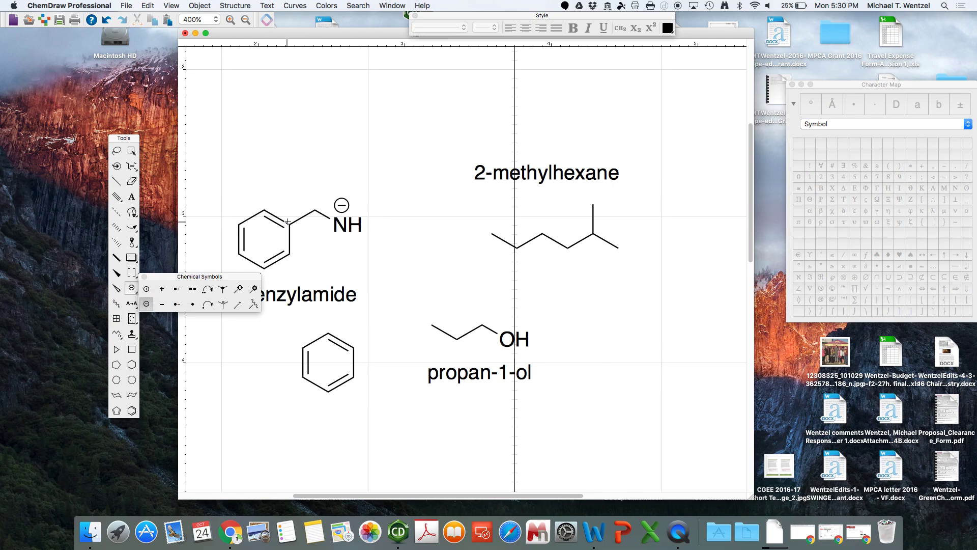
left_click(225, 179)
key("super+z")
Edit the alcohol's OH label to remove the hydrogen, leaving only O.
left_click(192, 290)
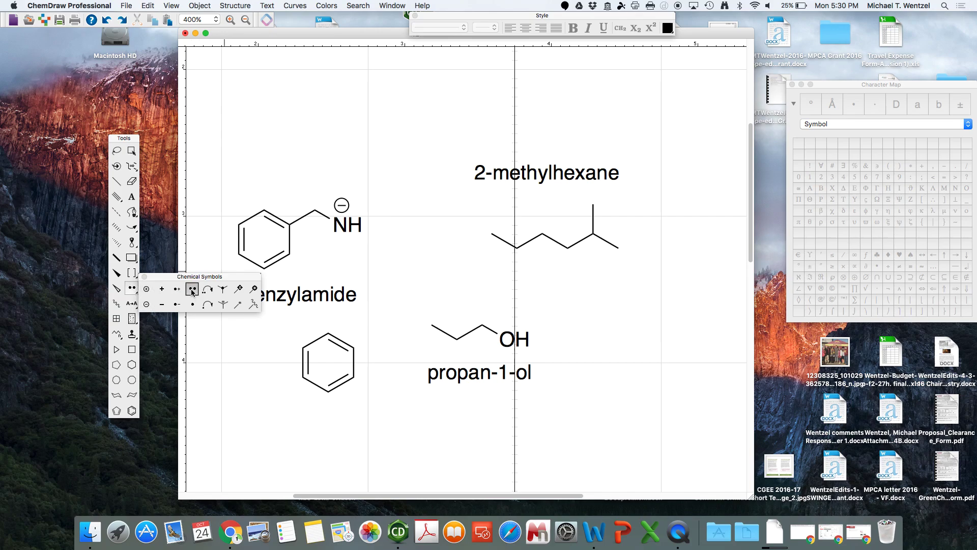
left_click(132, 197)
left_click(530, 337)
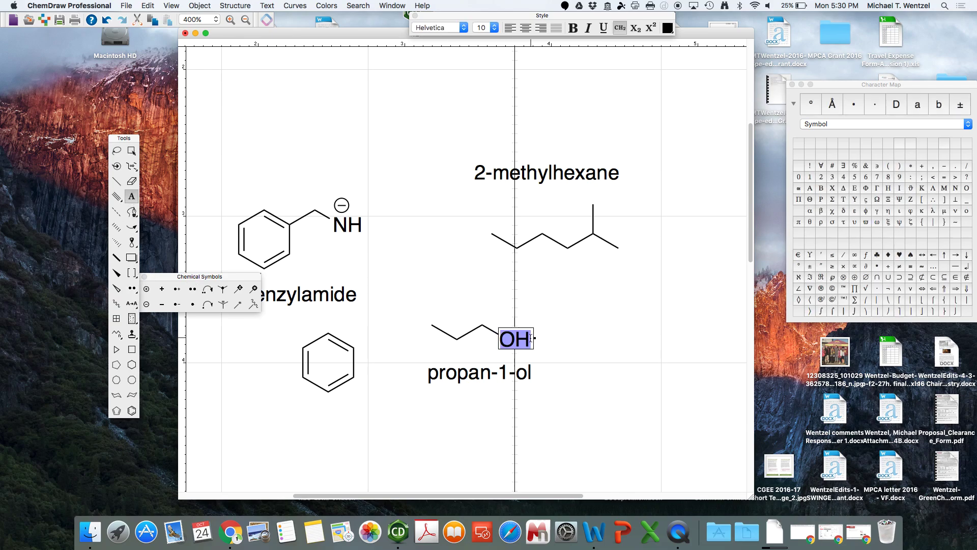
left_click(530, 338)
key("BackSpace")
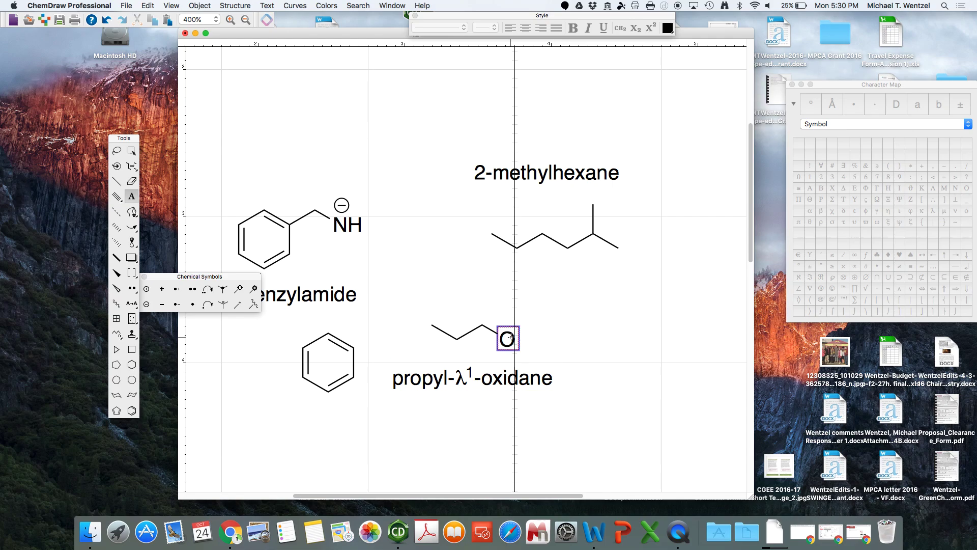
Add three lone pairs around the oxygen of the propyl chain: lower left, lower right and upper right.
left_click(193, 291)
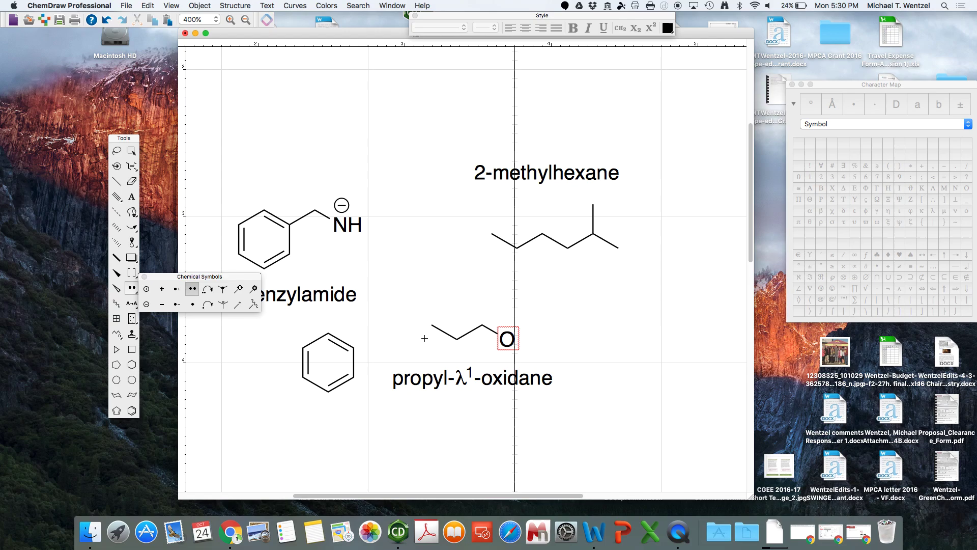
left_click(494, 352)
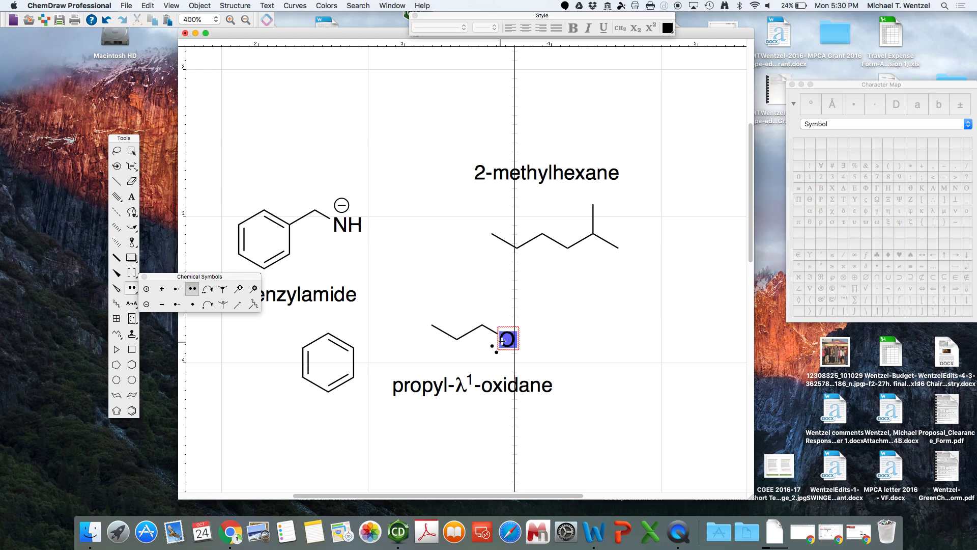
left_click(533, 359)
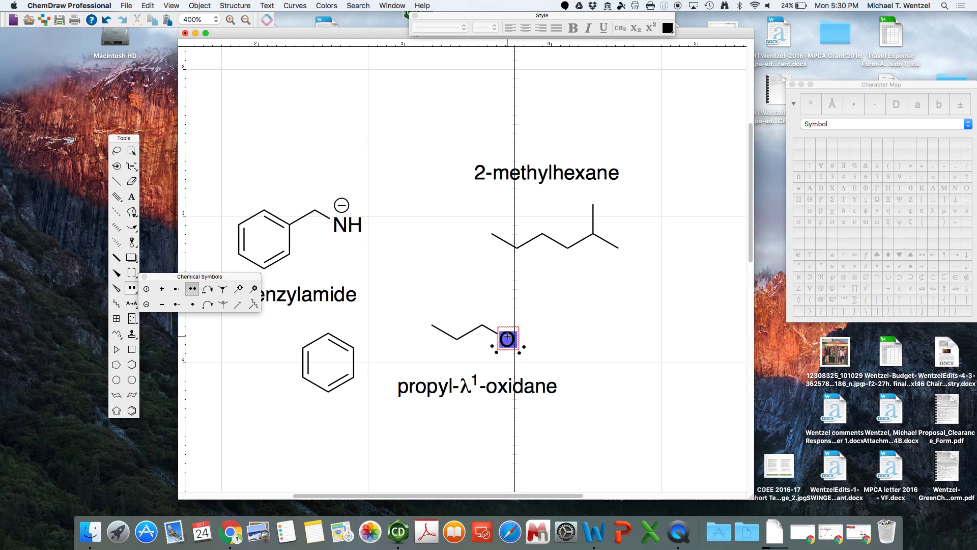
left_click(518, 323)
Add a circled negative charge to the propyl chain's oxygen and shift the charge slightly right and down.
left_click(146, 304)
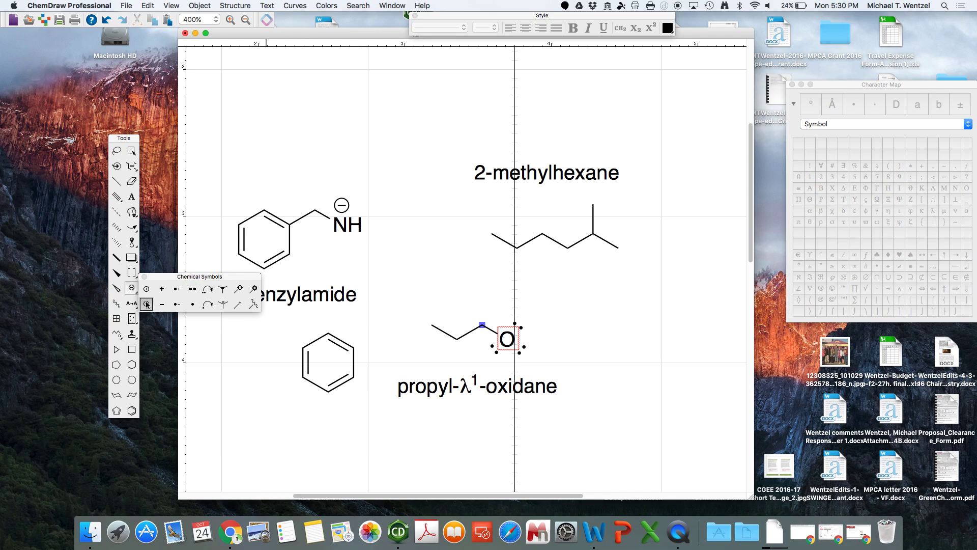
left_click(508, 340)
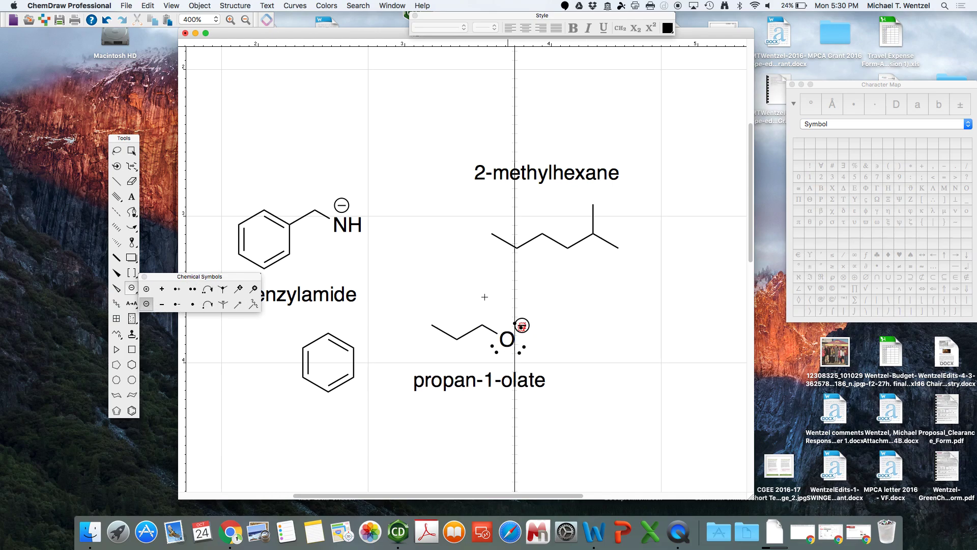
left_click(116, 150)
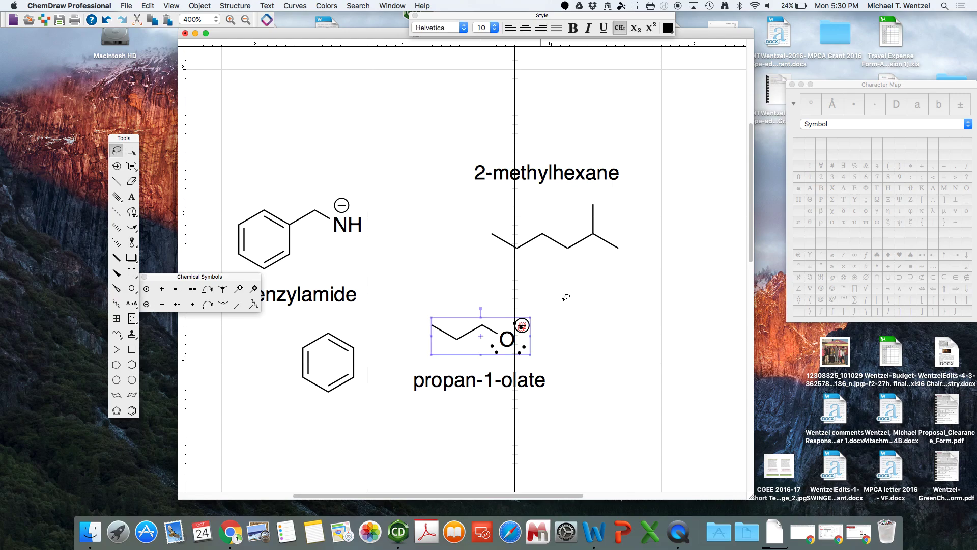
mouse_move(523, 325)
left_mouse_down()
mouse_move(542, 322)
mouse_move(531, 334)
left_mouse_up()
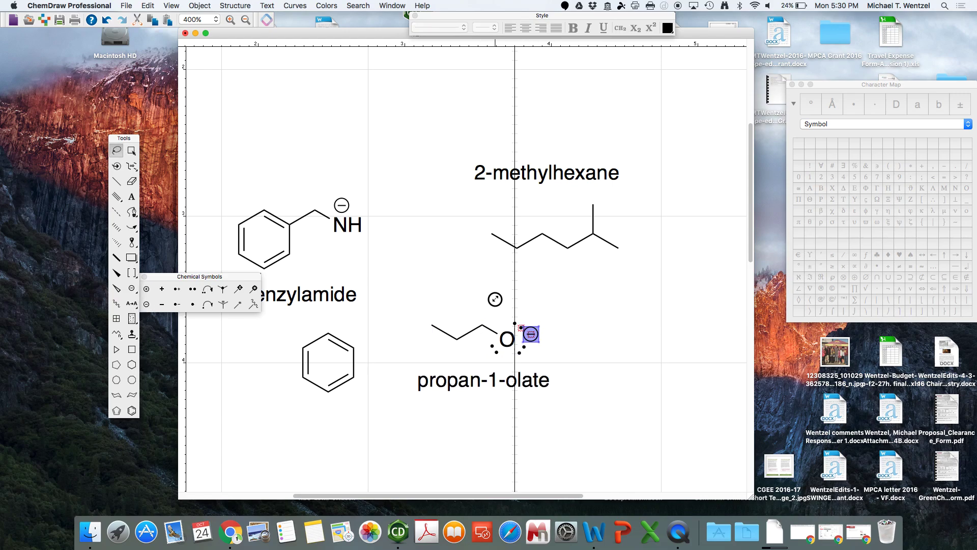